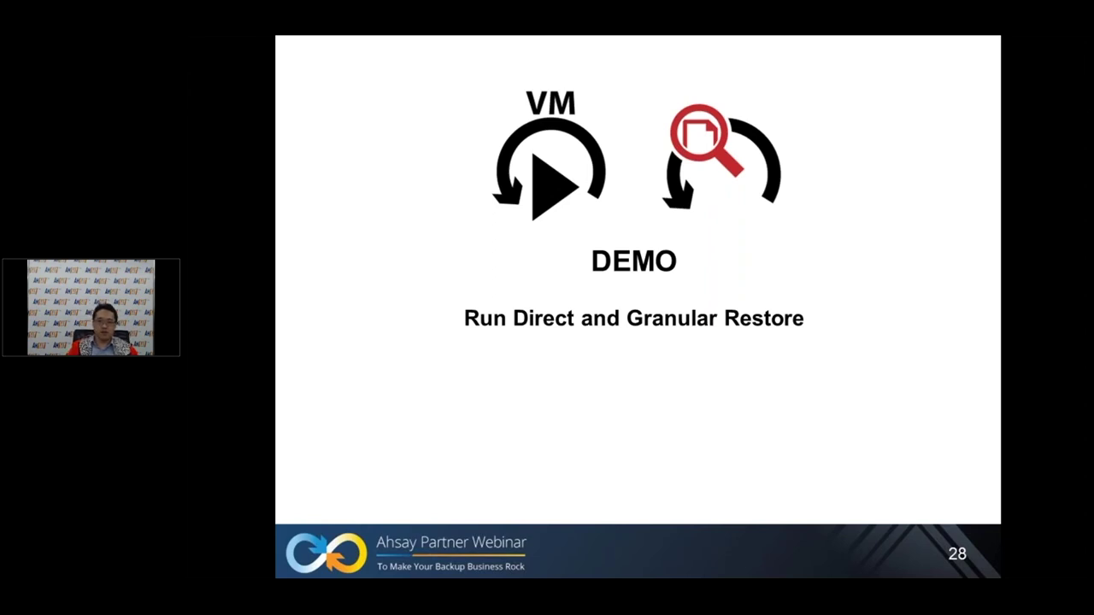
Step: End the slide show on the demo slide and switch to the 192.168.22.40 remote desktop session
key("Right")
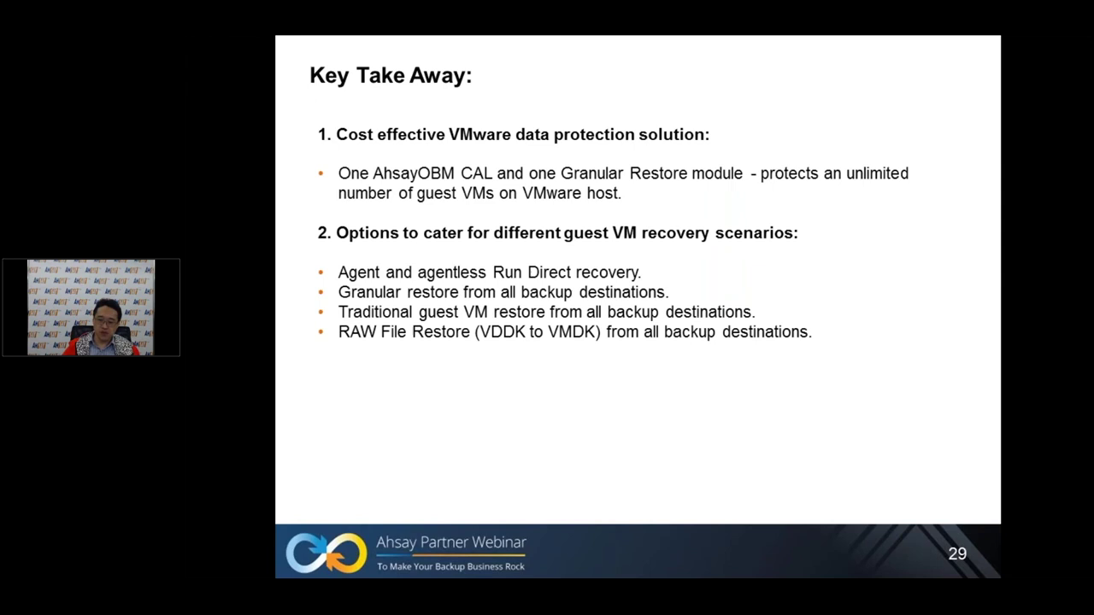
key("Left")
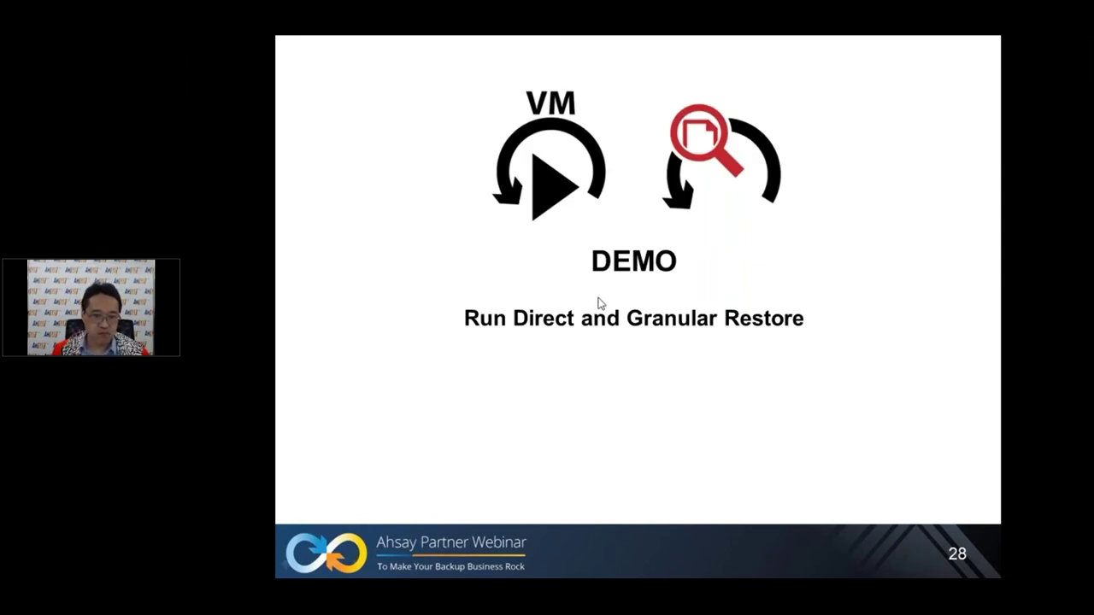
key("Escape")
mouse_move(444, 564)
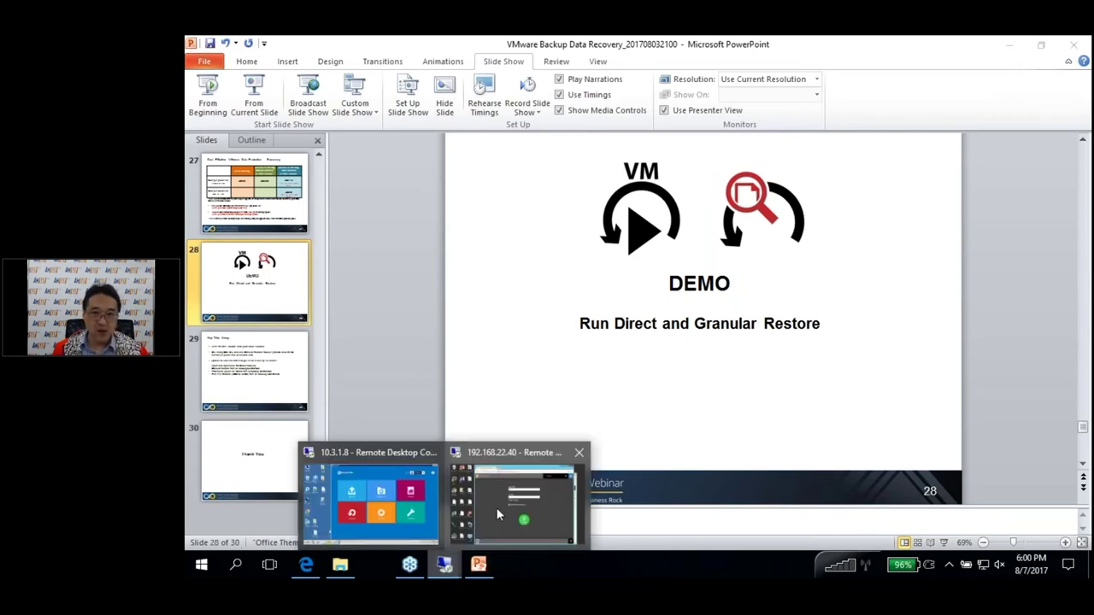
left_click(497, 509)
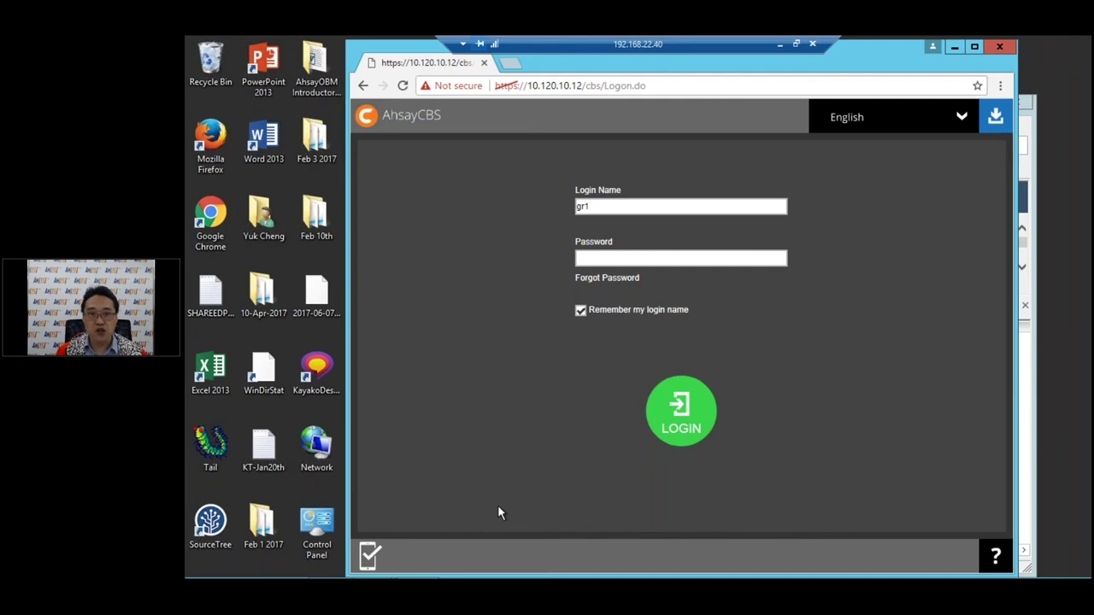
Step: Log in to AhsayCBS with the account password and open the Run Direct page
type("******")
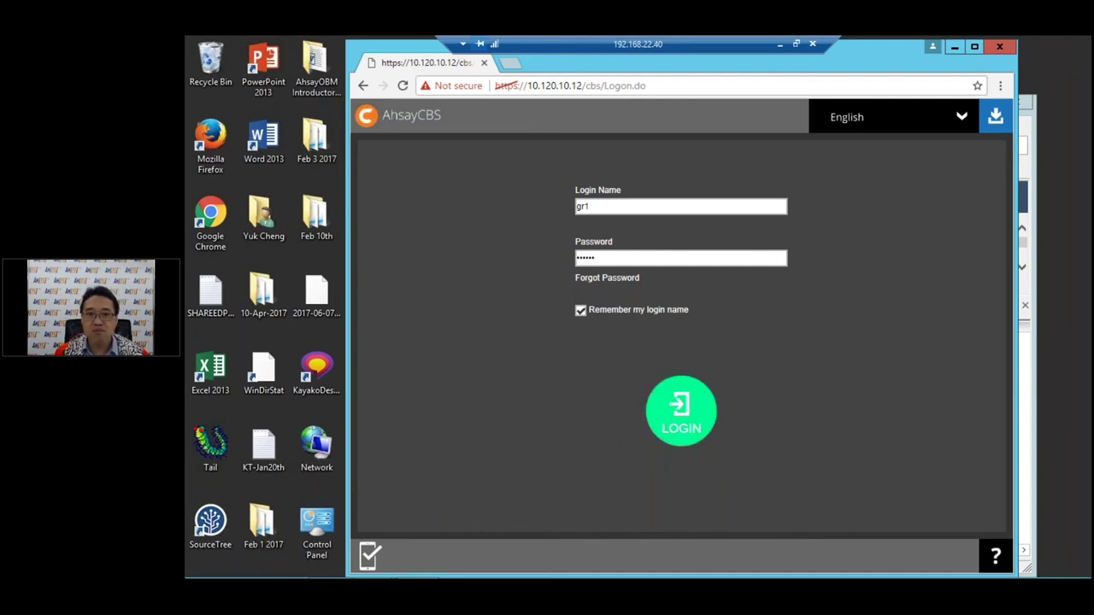
left_click(678, 429)
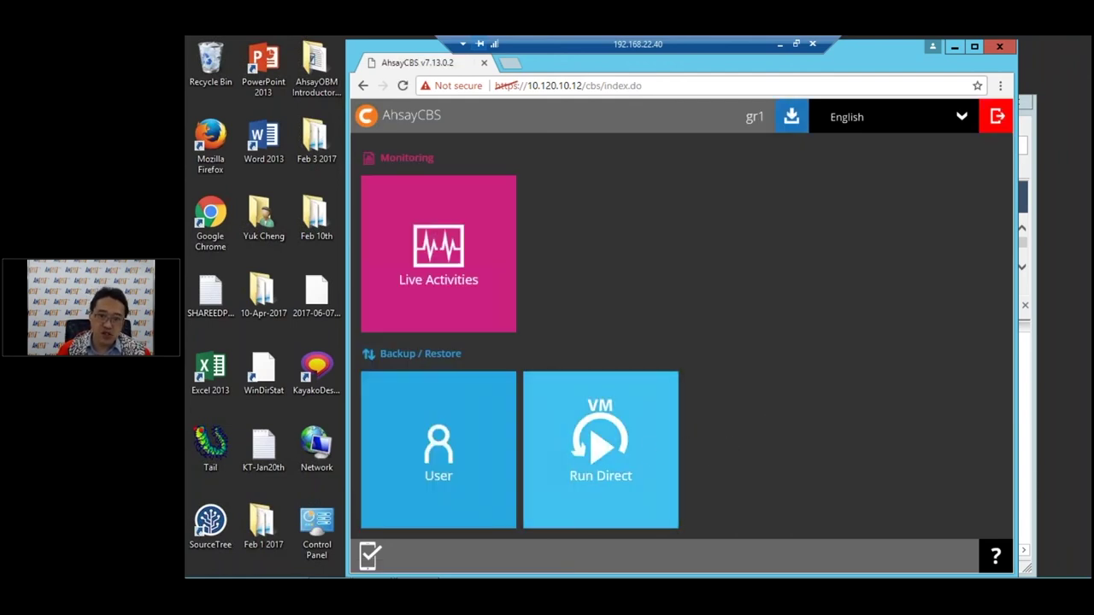
left_click(621, 441)
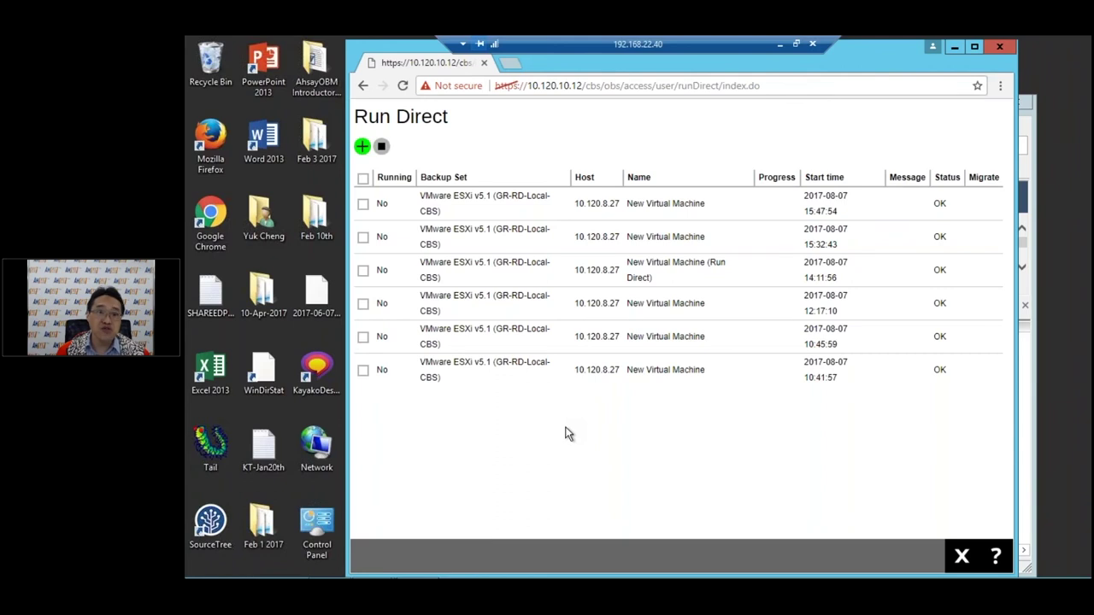
Step: Start a new Run Direct from backup set VMware ESXi v5.1 (GR-RD-Local-CBS), selecting the Windows 2003 Ent virtual machine under 10.1.0.6
left_click(362, 147)
left_click(451, 174)
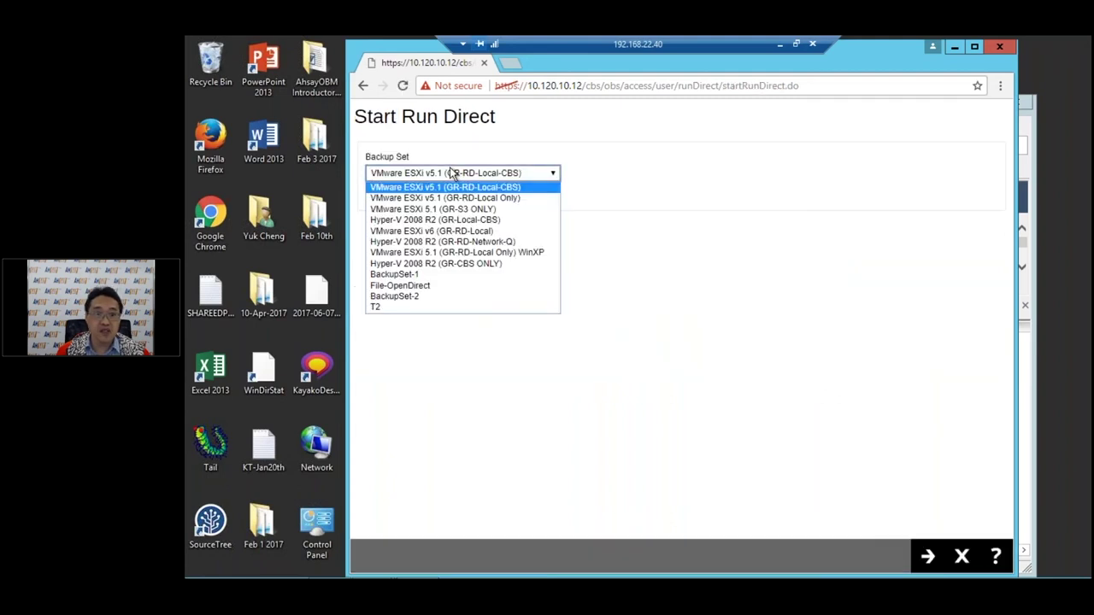
left_click(451, 173)
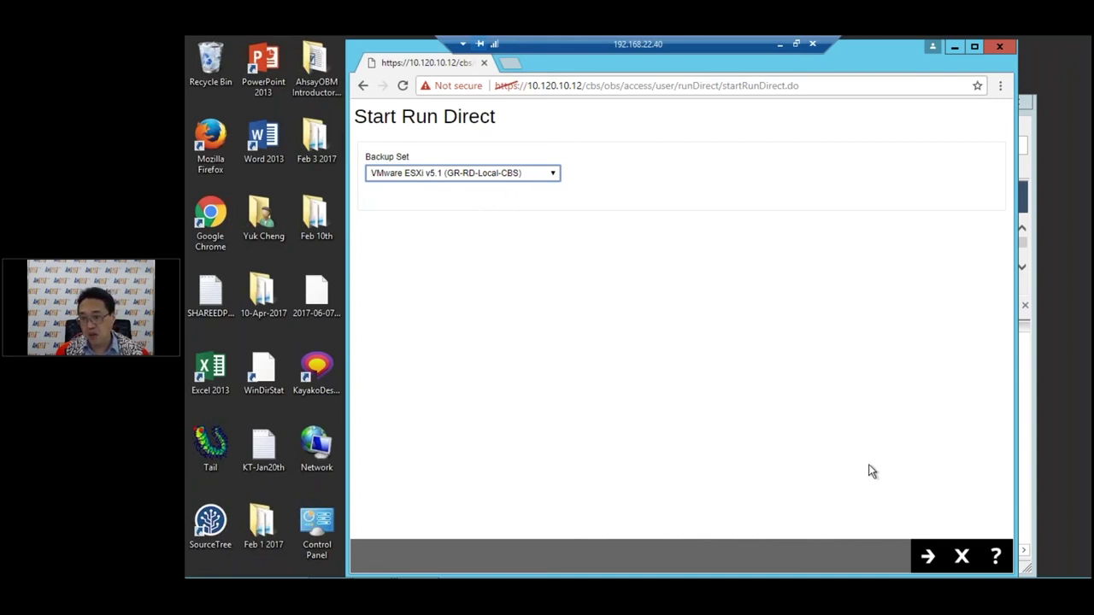
left_click(930, 558)
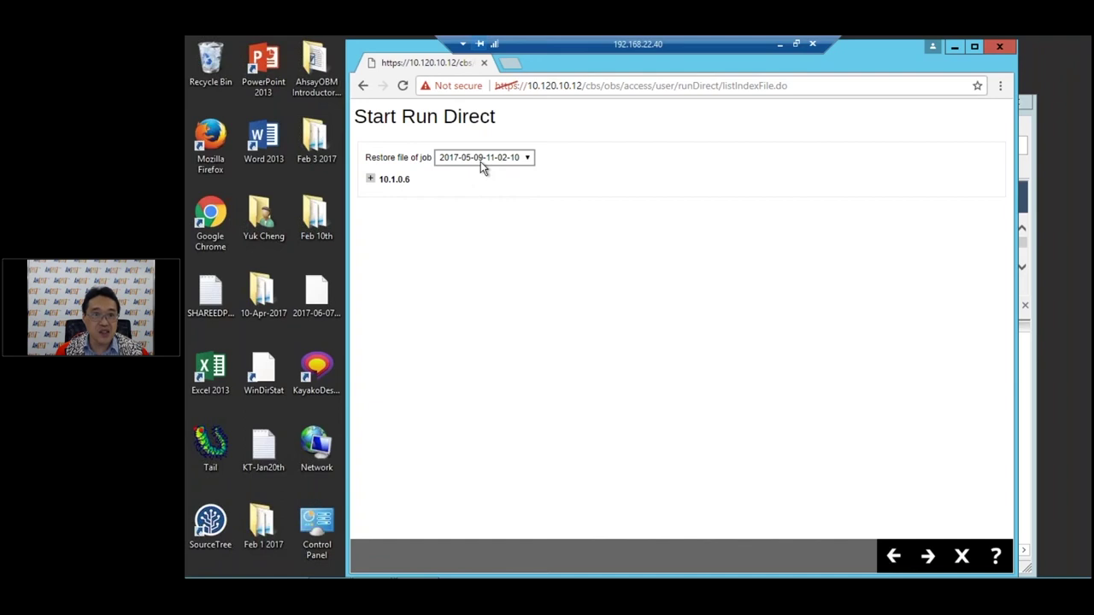
left_click(370, 181)
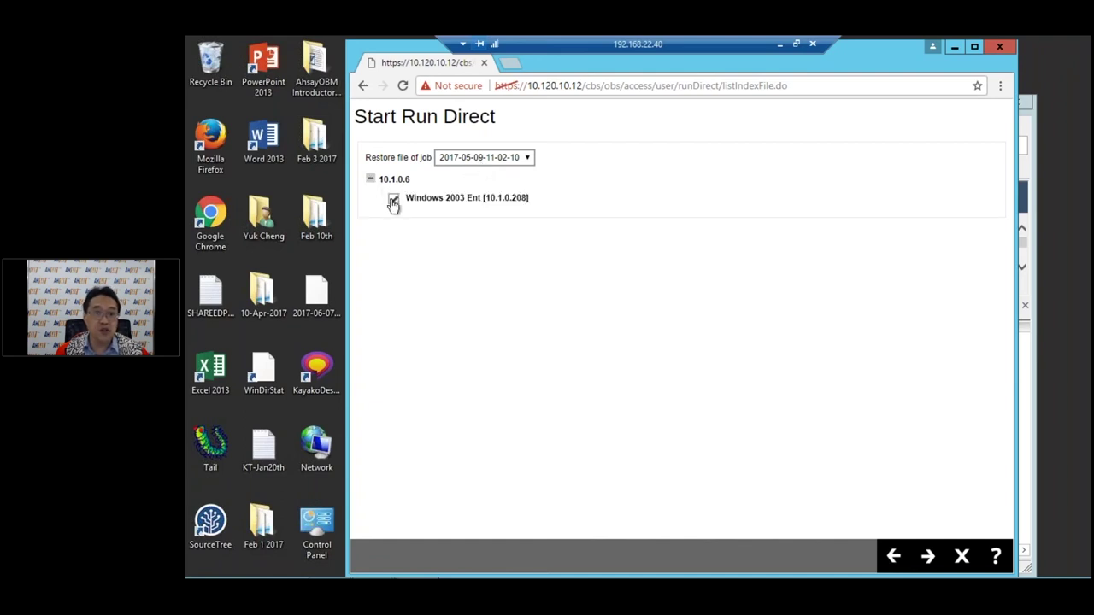
left_click(394, 203)
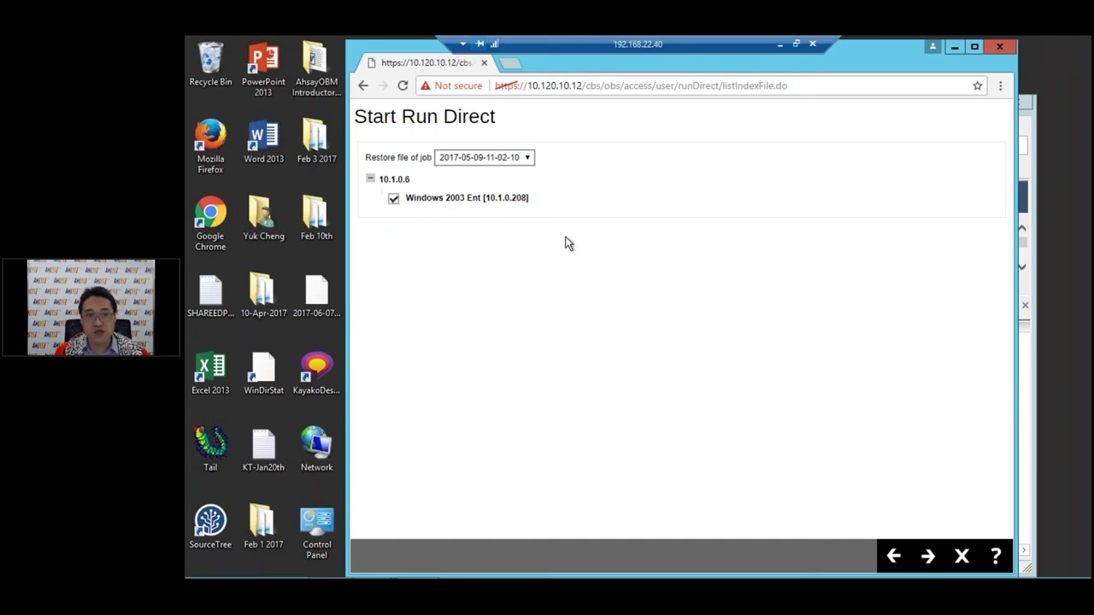
left_click(925, 556)
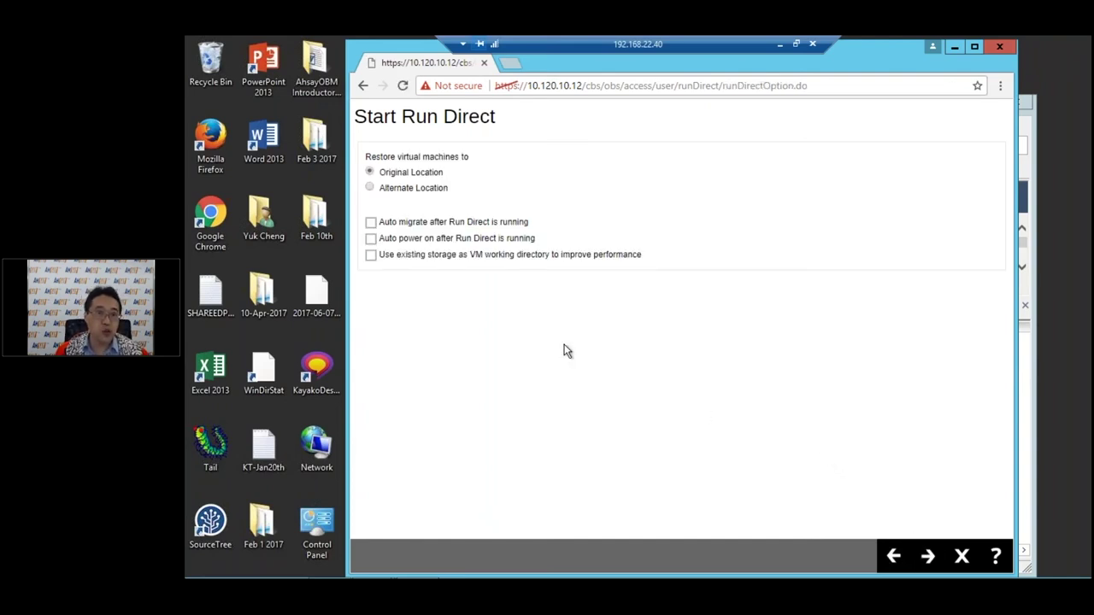
Step: Set the restore to Alternate Location with auto power on, existing storage as VM working directory, and overwriting of existing files enabled
left_click(371, 189)
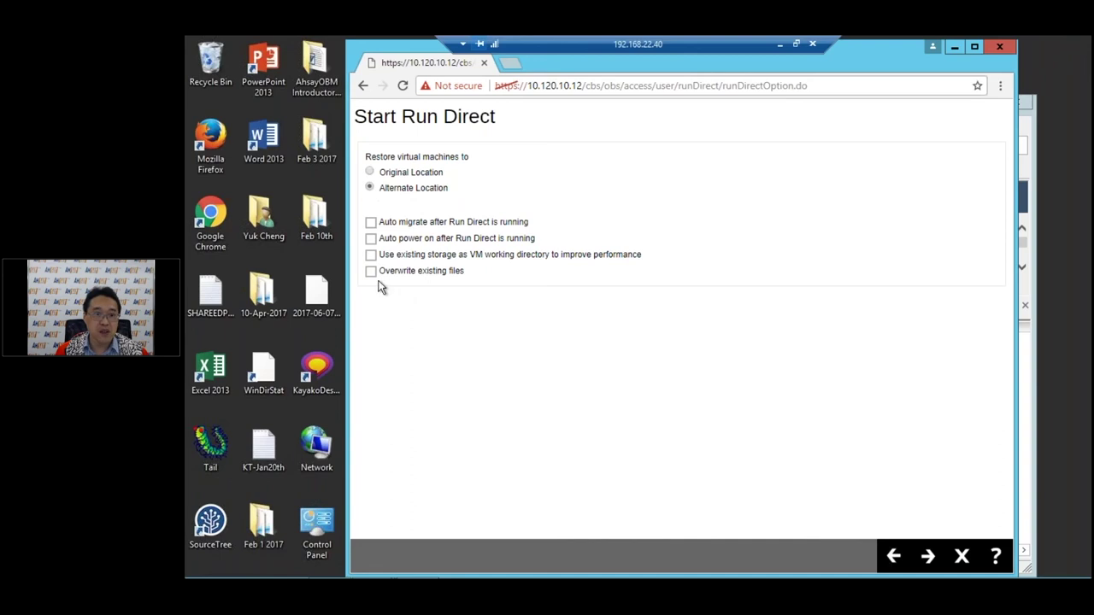
left_click(371, 271)
left_click(371, 239)
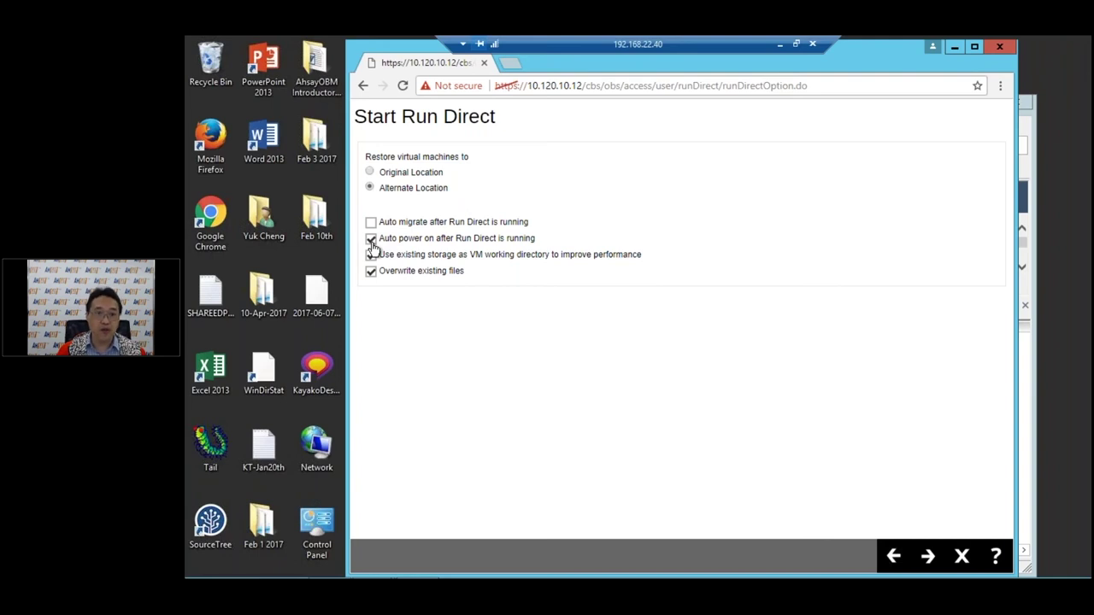
left_click(371, 254)
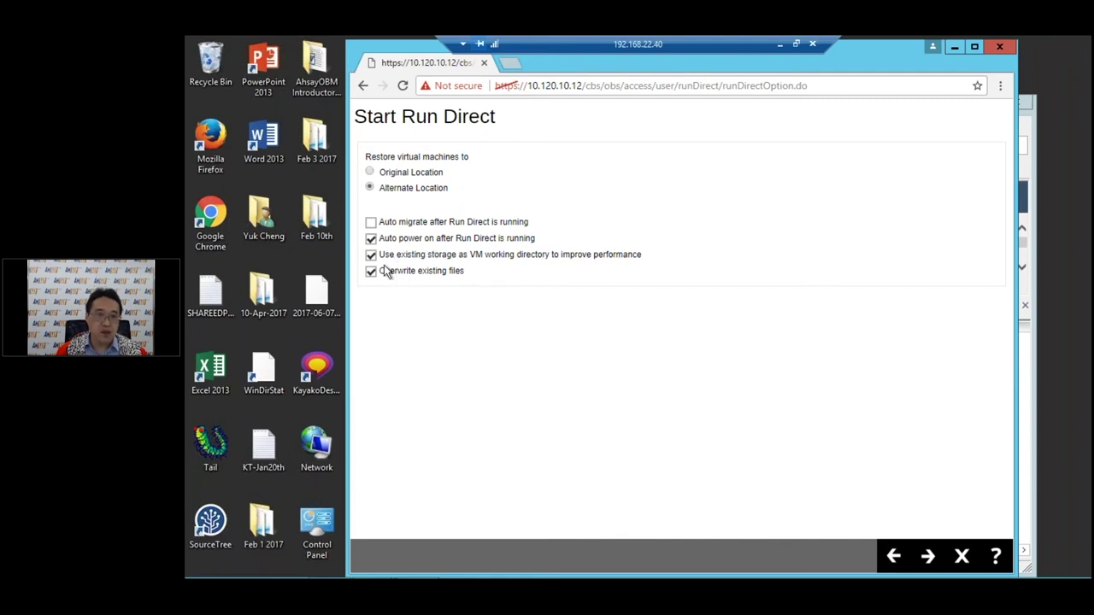
left_click(929, 556)
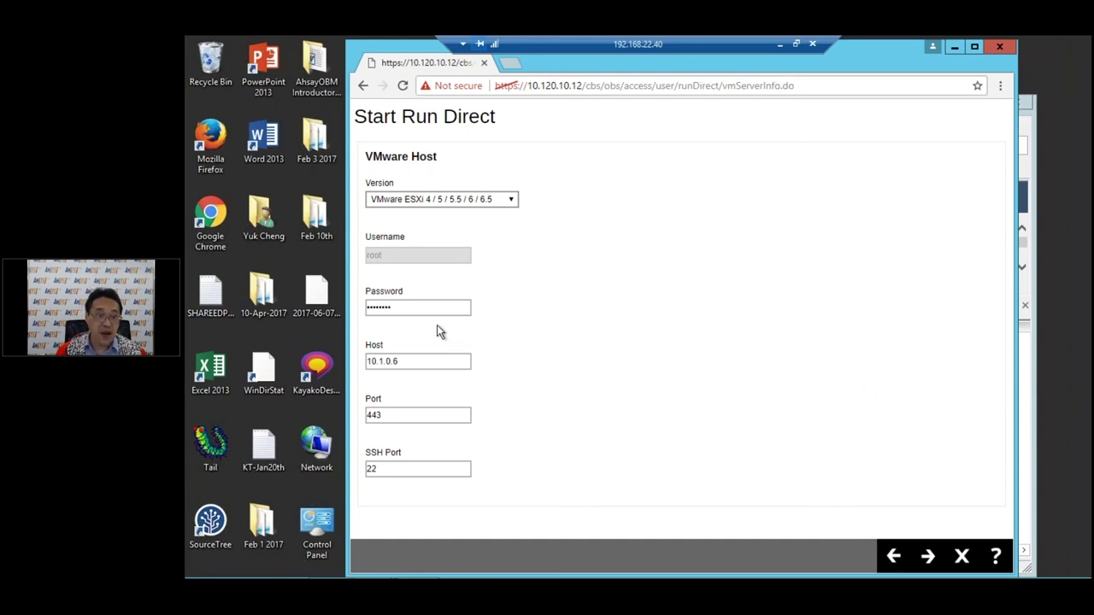
Step: Enter the VMware host password, set the host to 10.120.8.127, and submit the host details
left_click_drag(401, 308, 364, 307)
key("BackSpace")
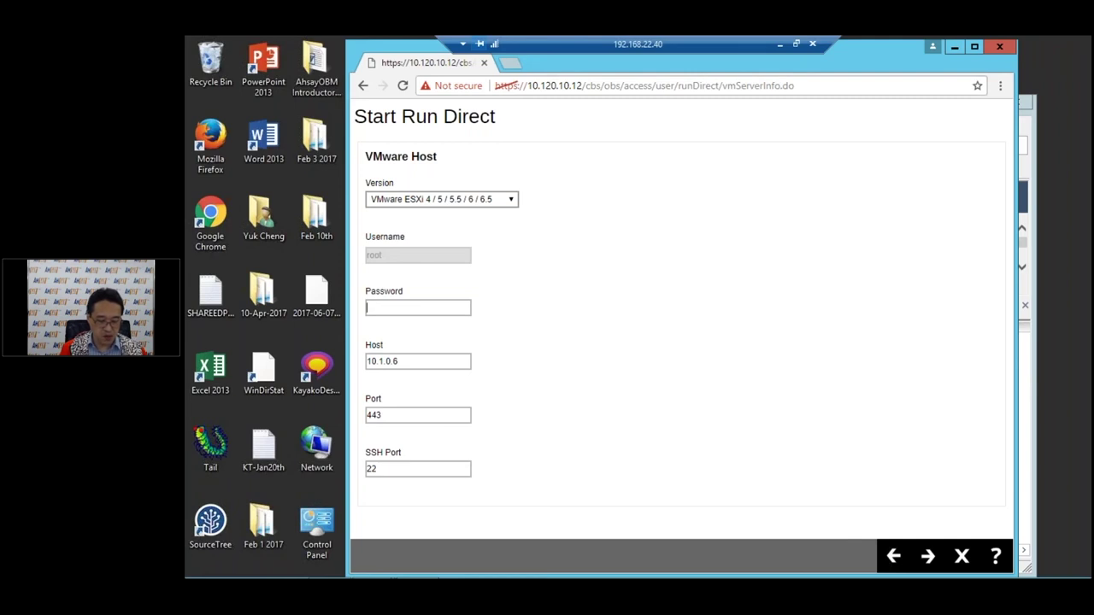
type("••••••")
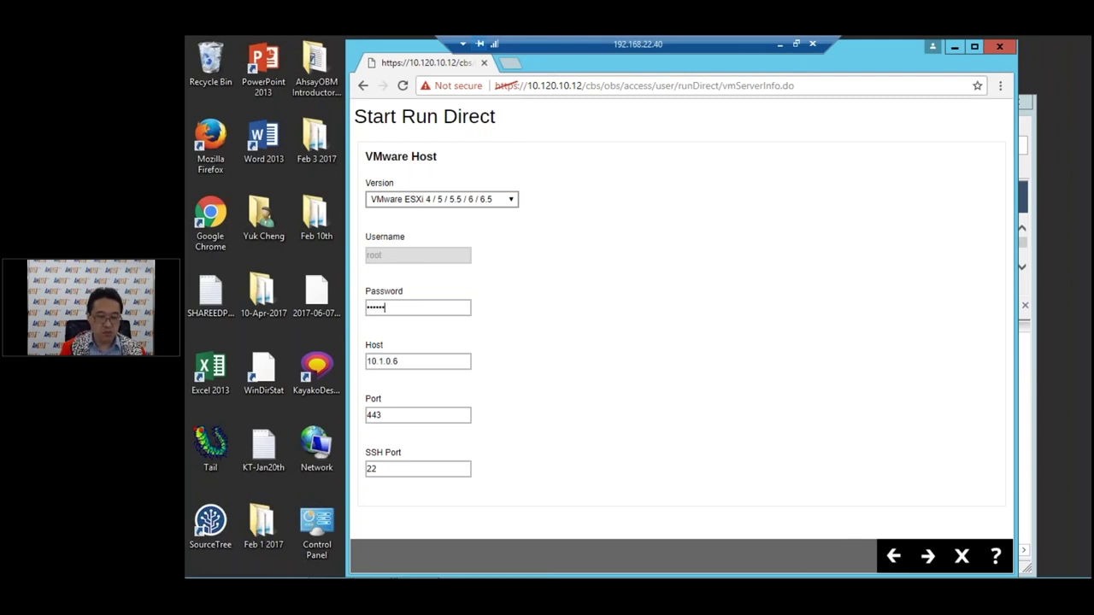
type("••")
key("Tab")
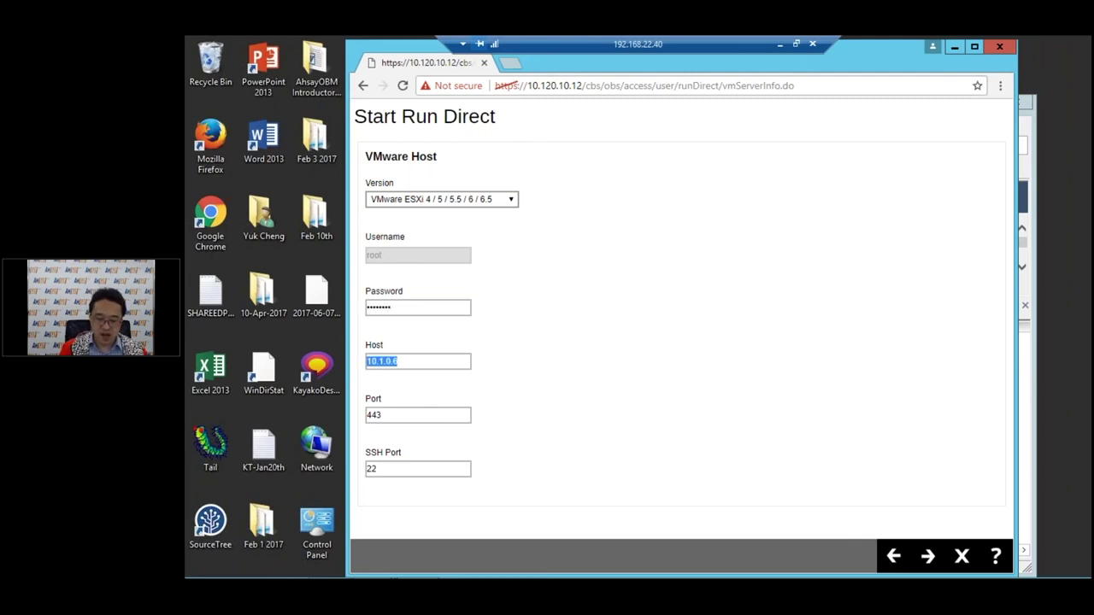
type("10")
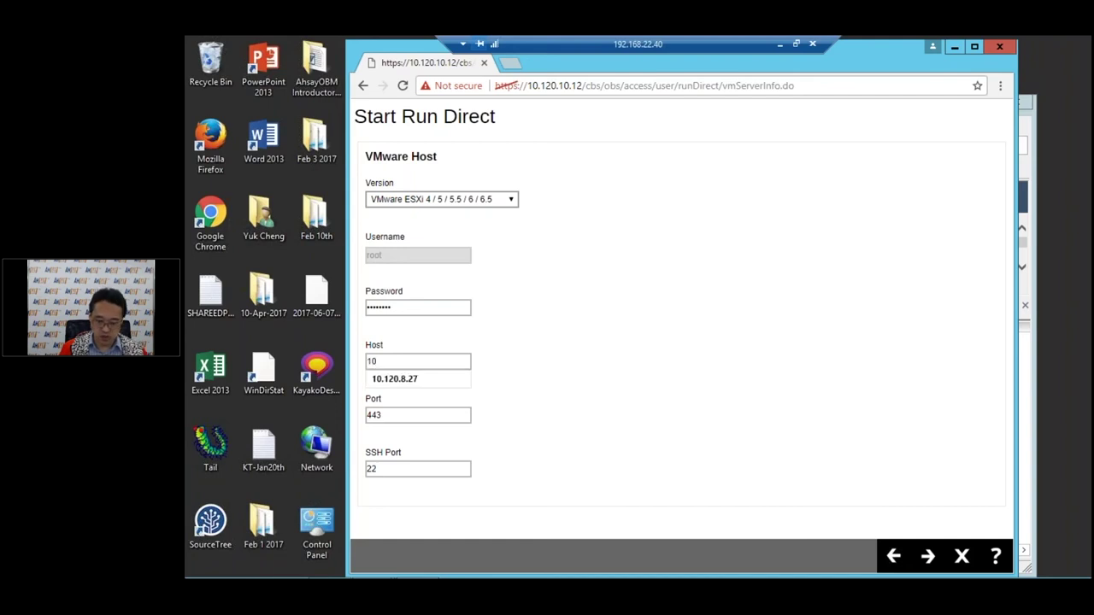
type(".120.")
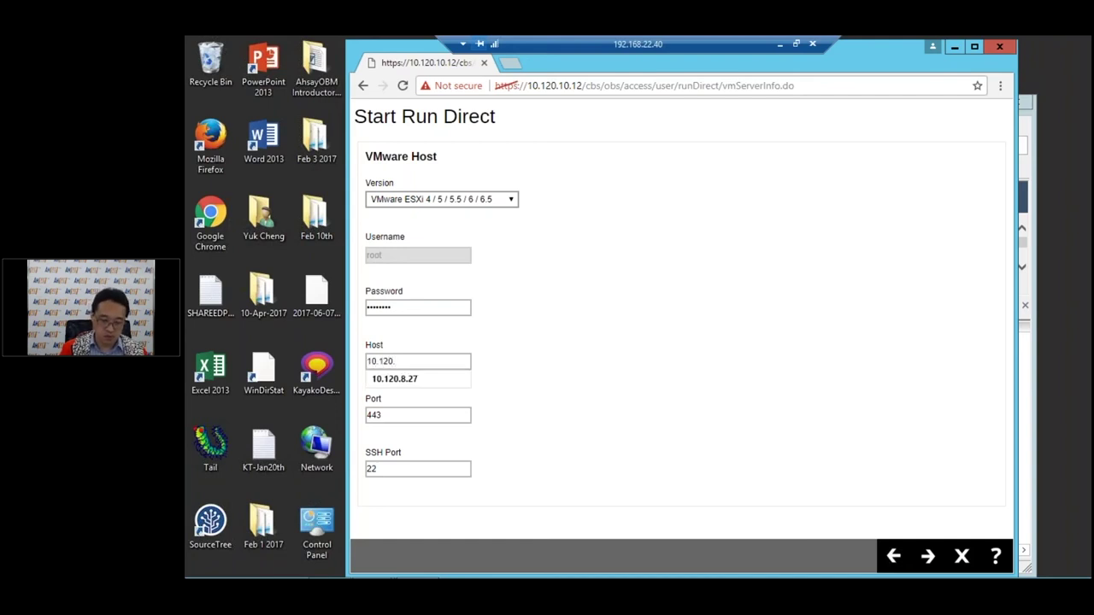
type("8.127")
key("Tab")
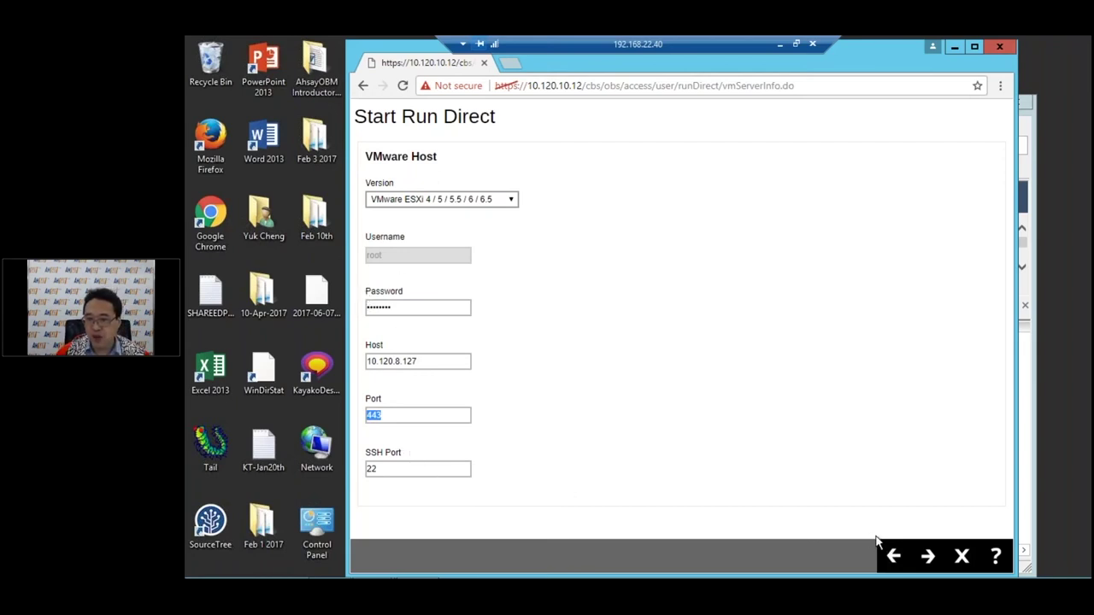
left_click(927, 557)
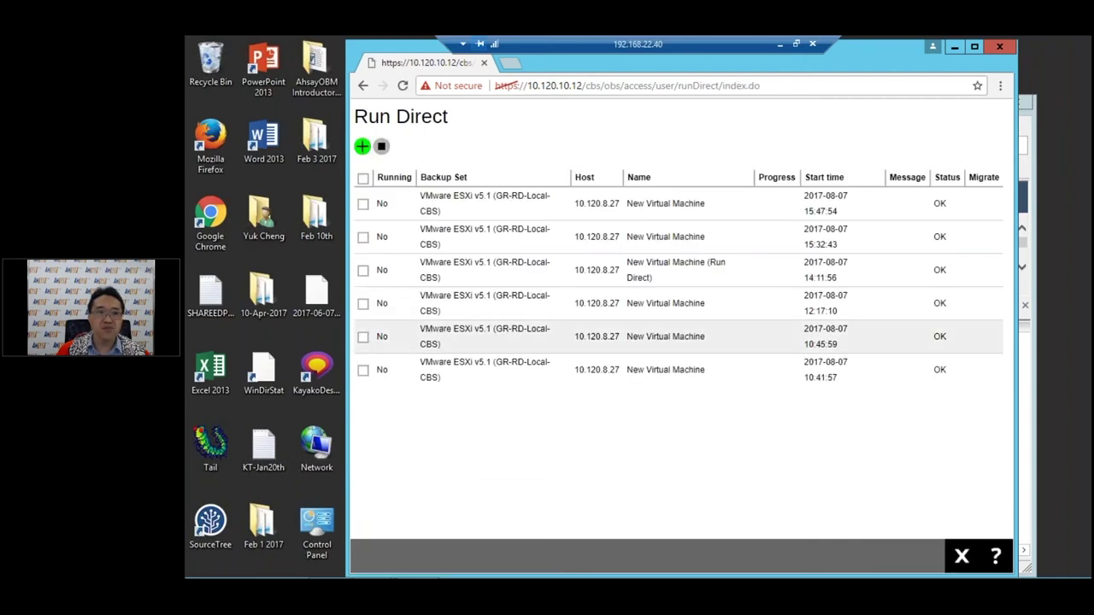
left_click(362, 147)
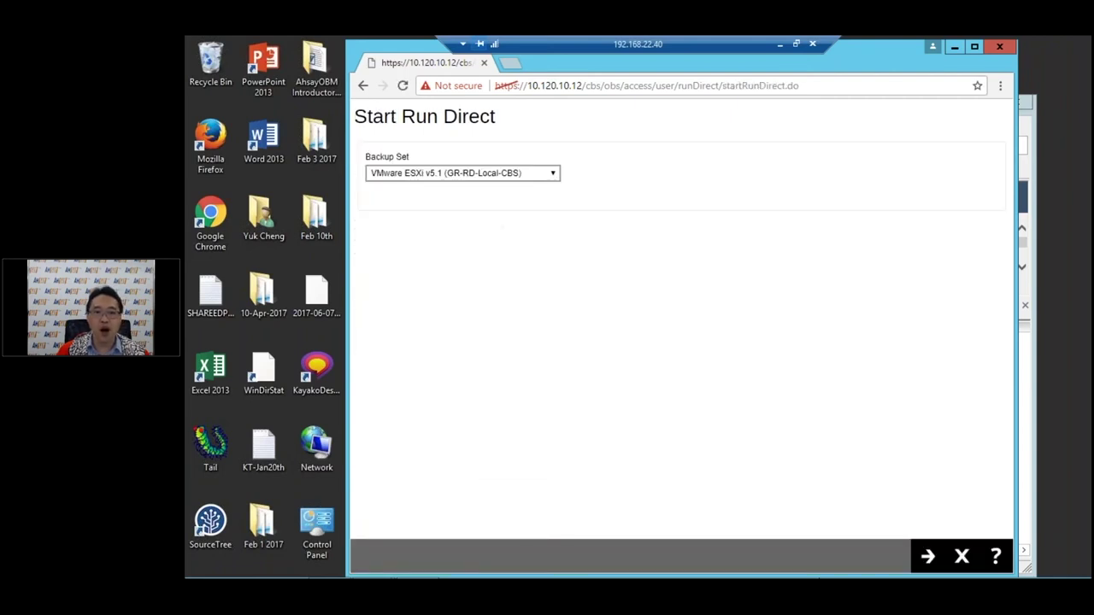
left_click(927, 556)
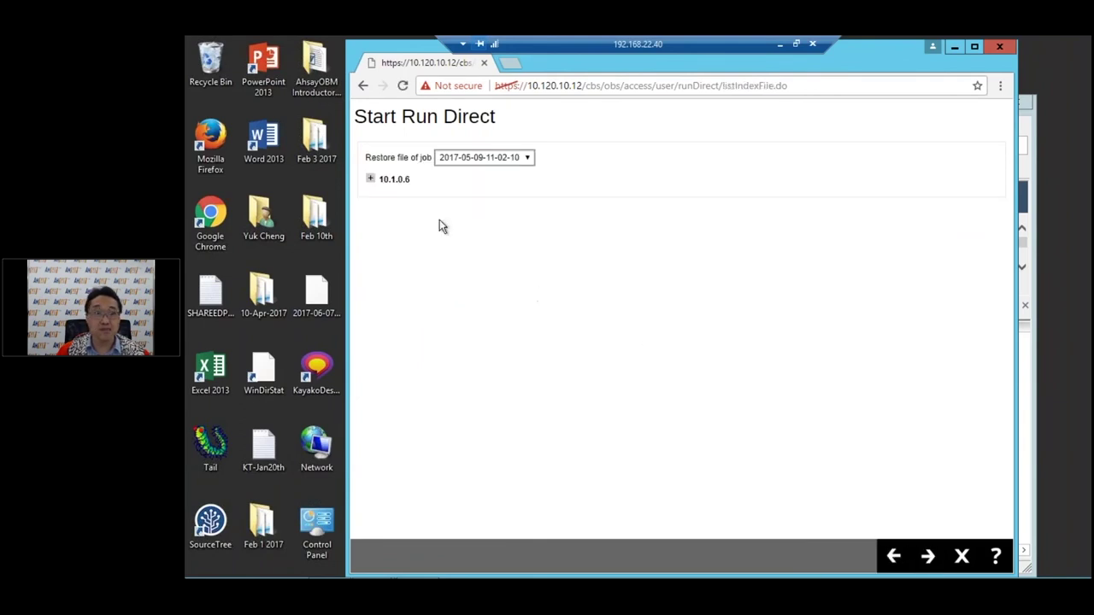
left_click(370, 180)
left_click(394, 198)
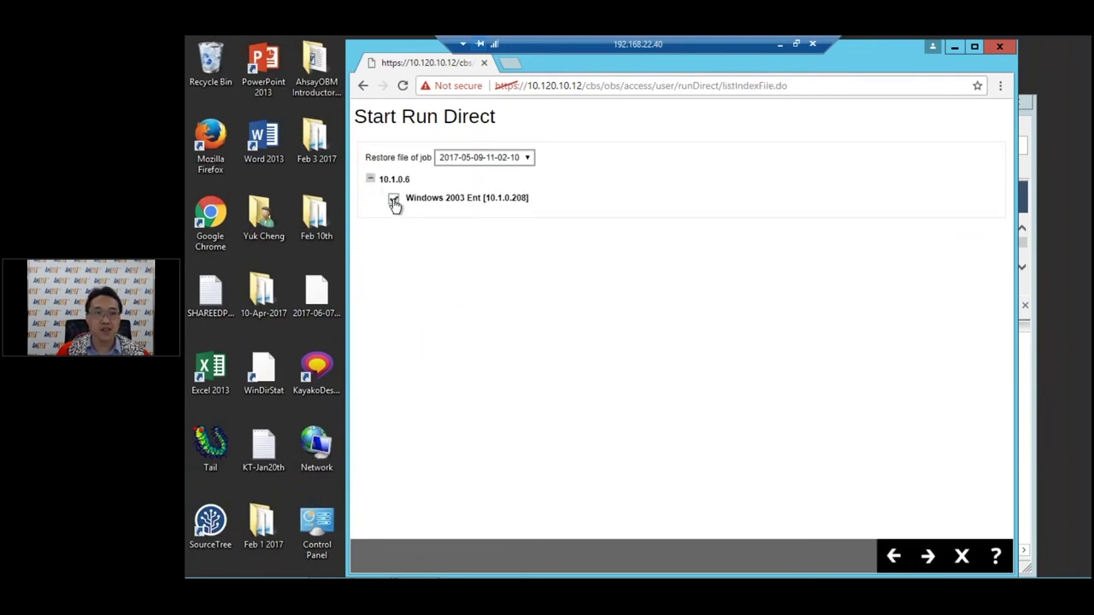
left_click(927, 557)
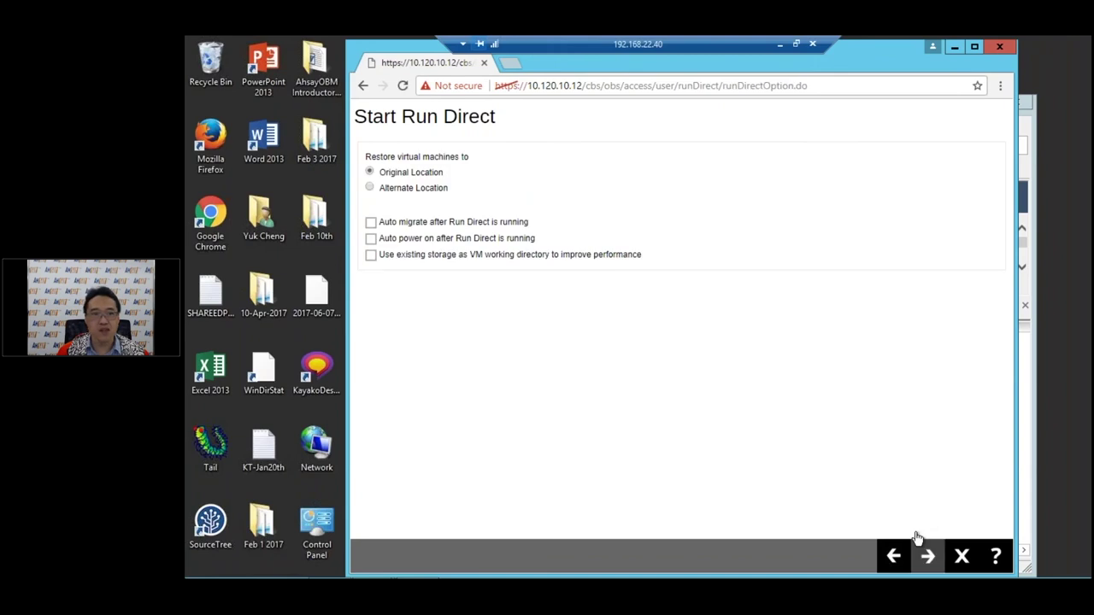
Step: Choose Alternate Location and enable auto power on, existing storage as VM working directory, and overwriting of existing files
left_click(369, 187)
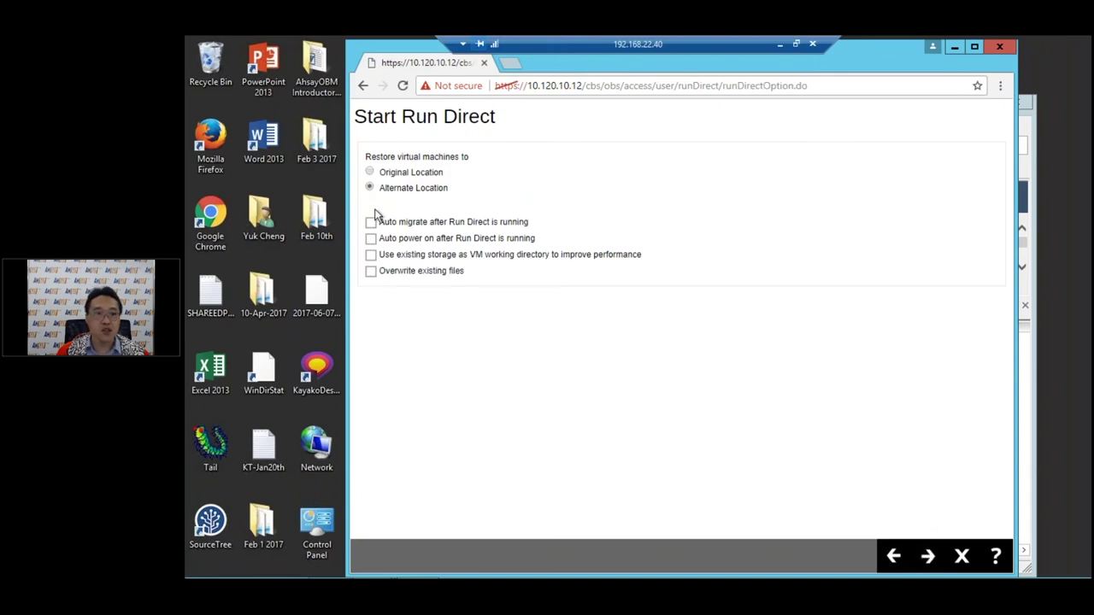
left_click(371, 271)
left_click(372, 255)
left_click(373, 239)
left_click(928, 557)
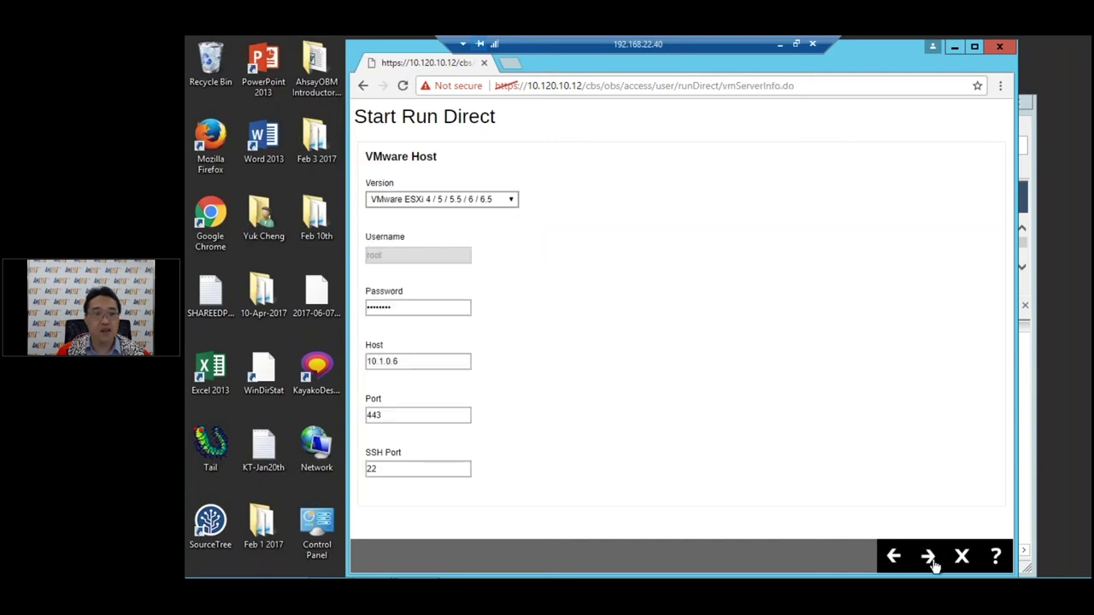
Step: Enter the VMware host password, set the host to 10.120.8.27, and submit the host details
double_click(370, 307)
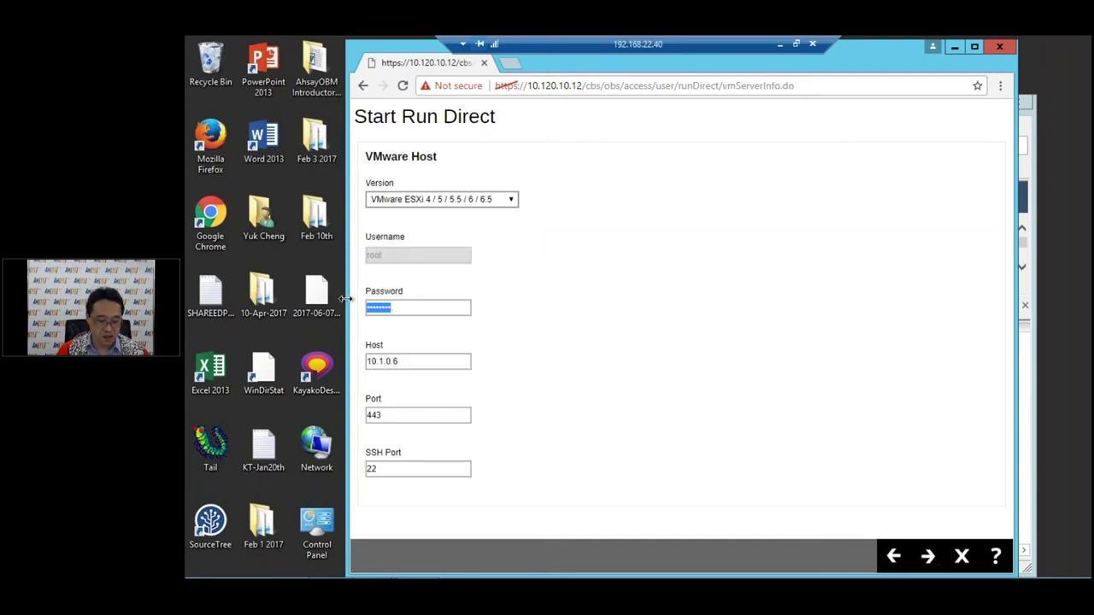
type("aaa")
key("BackSpace")
key("BackSpace")
key("BackSpace")
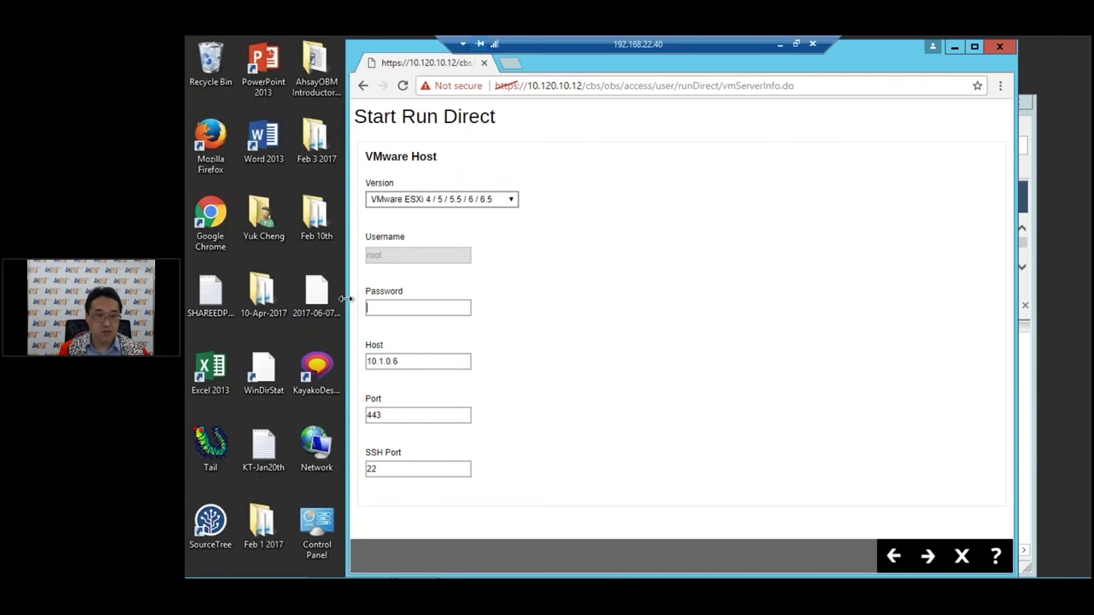
type("aaaaaa")
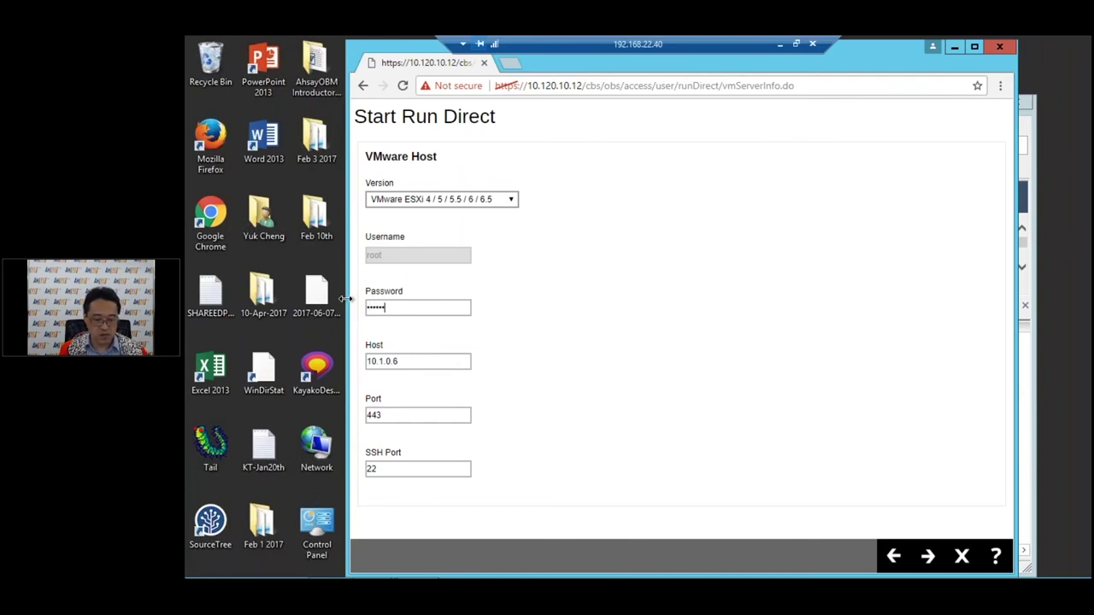
type("aa")
key("Tab")
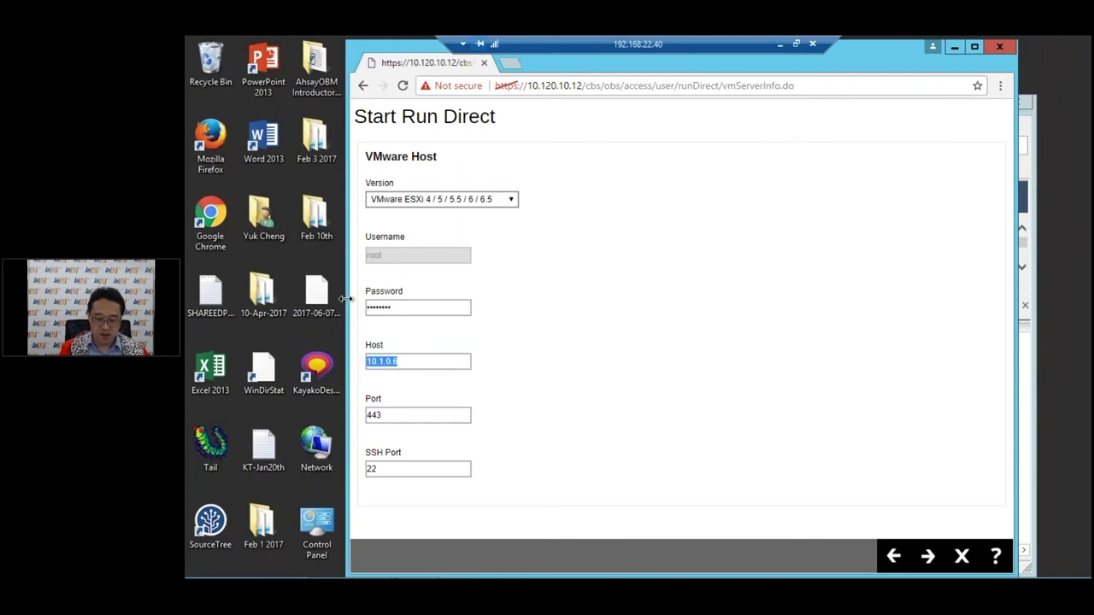
type("10")
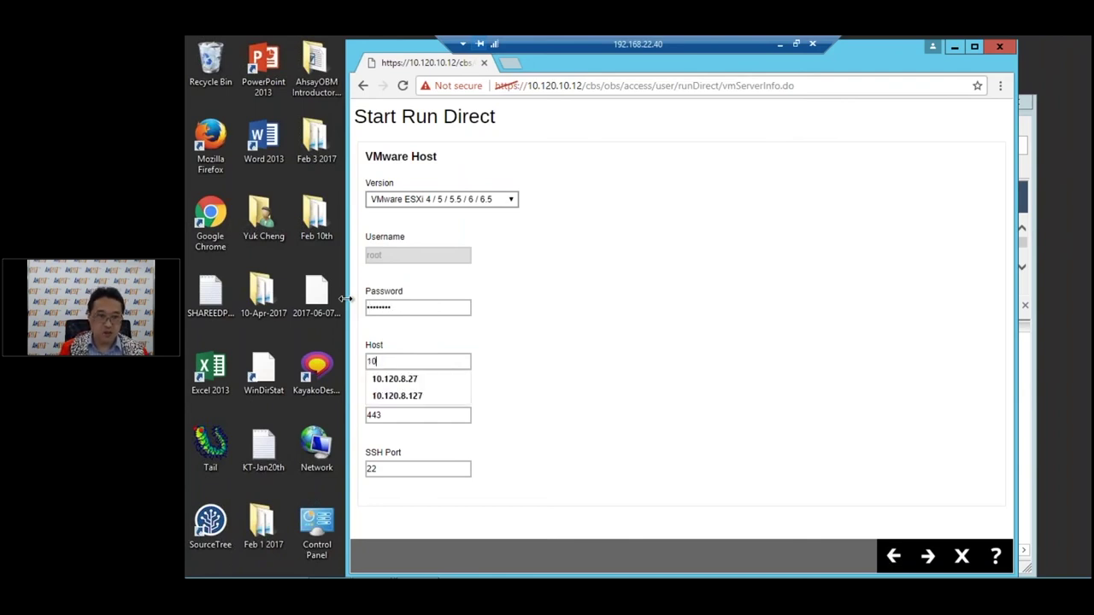
left_click(389, 380)
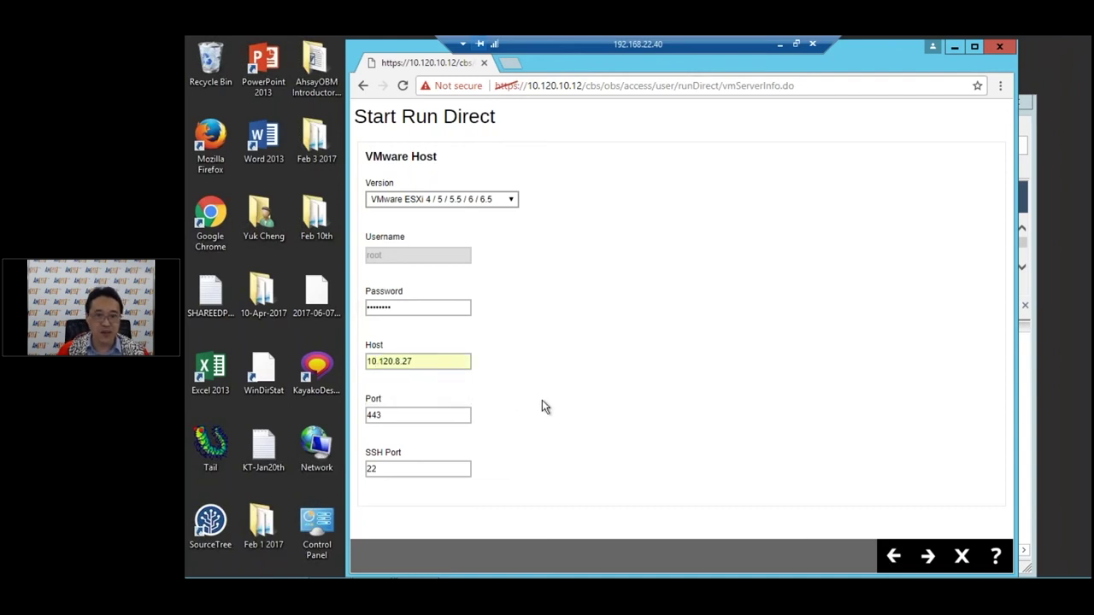
left_click(928, 557)
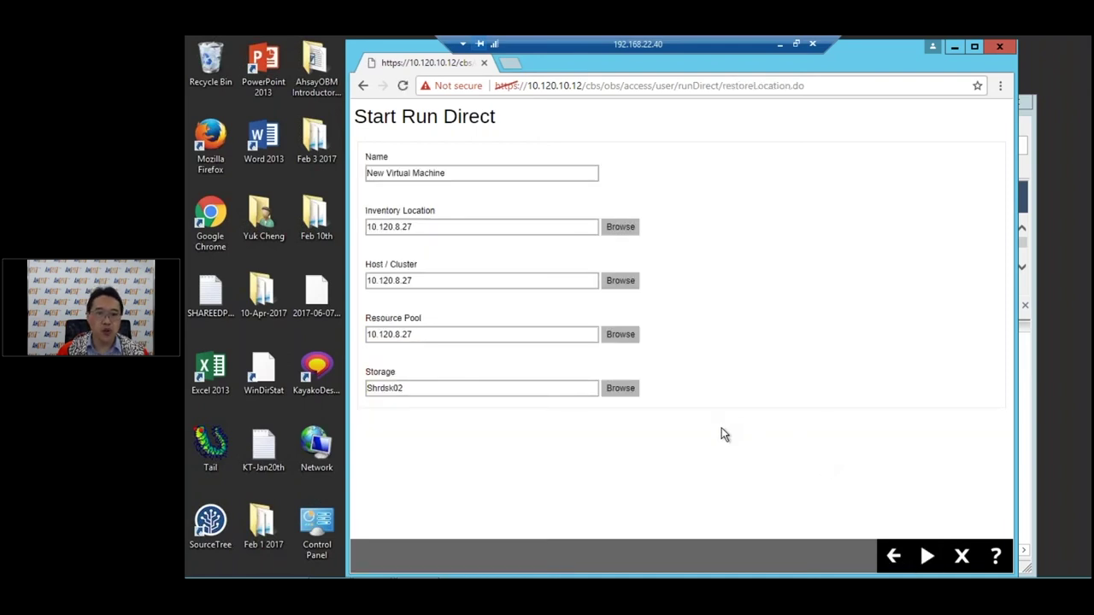
Step: Choose datastore1 as the storage for the restored virtual machine
left_click(621, 389)
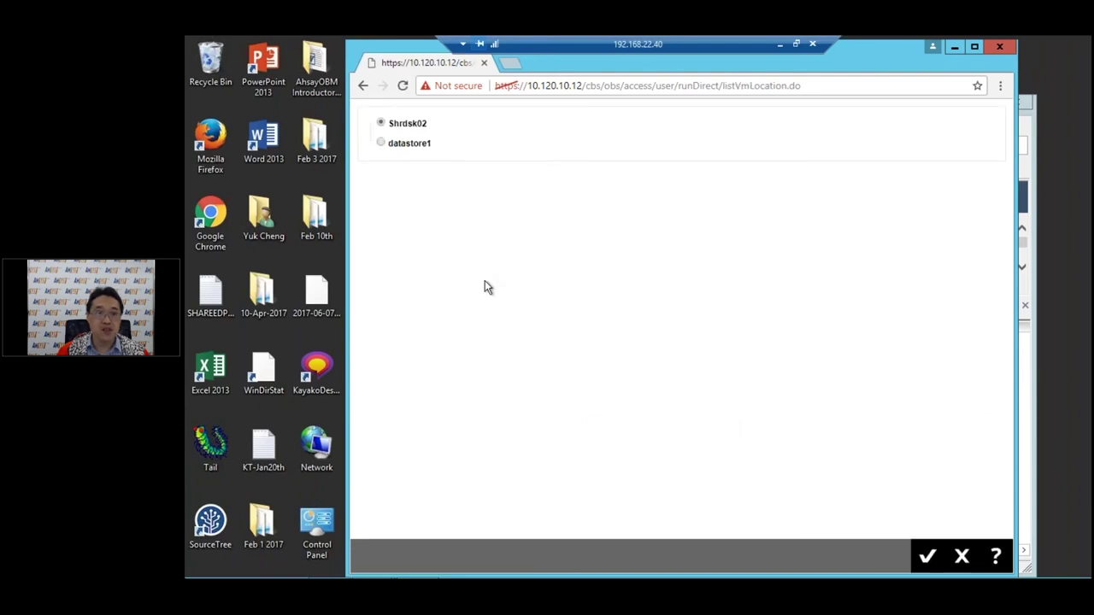
left_click(380, 143)
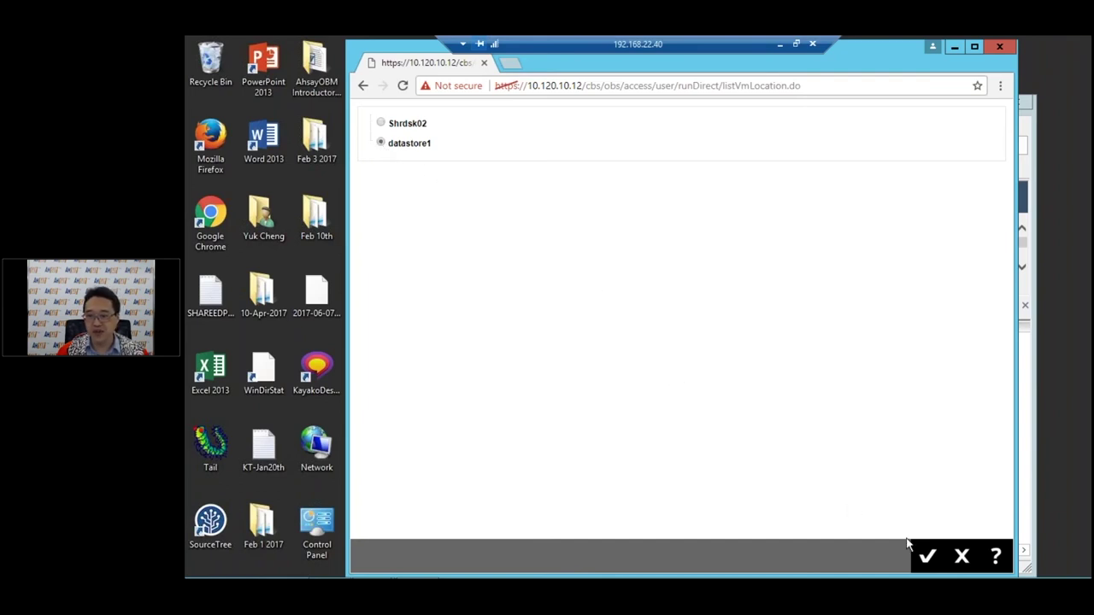
left_click(928, 556)
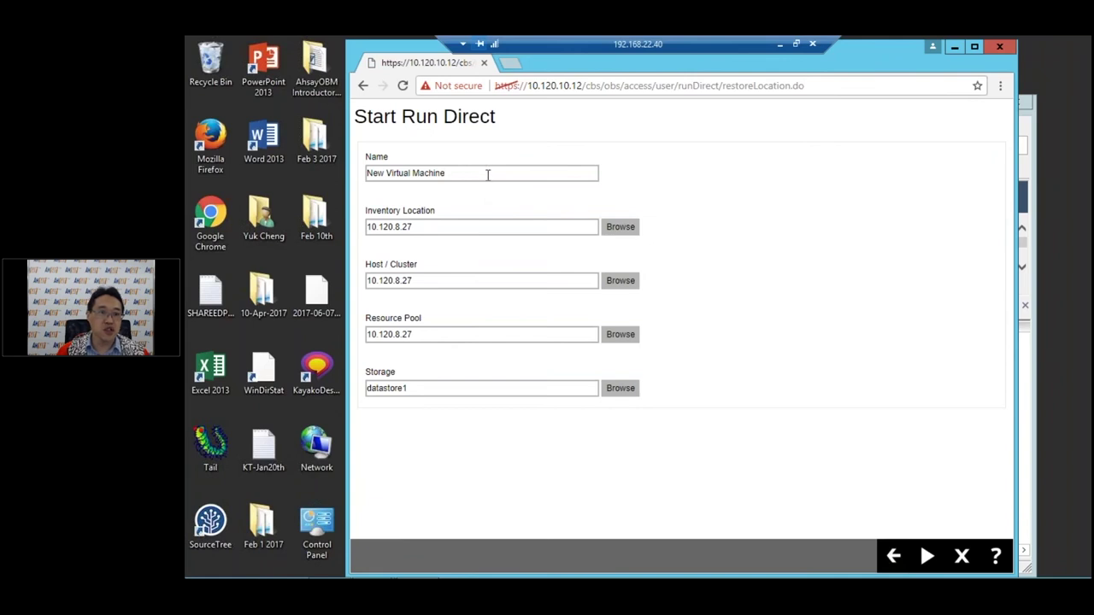
Step: Name the restored virtual machine Run Direct Win 2003 and start the Run Direct restore
left_click_drag(488, 173, 342, 169)
type("RUn Direc")
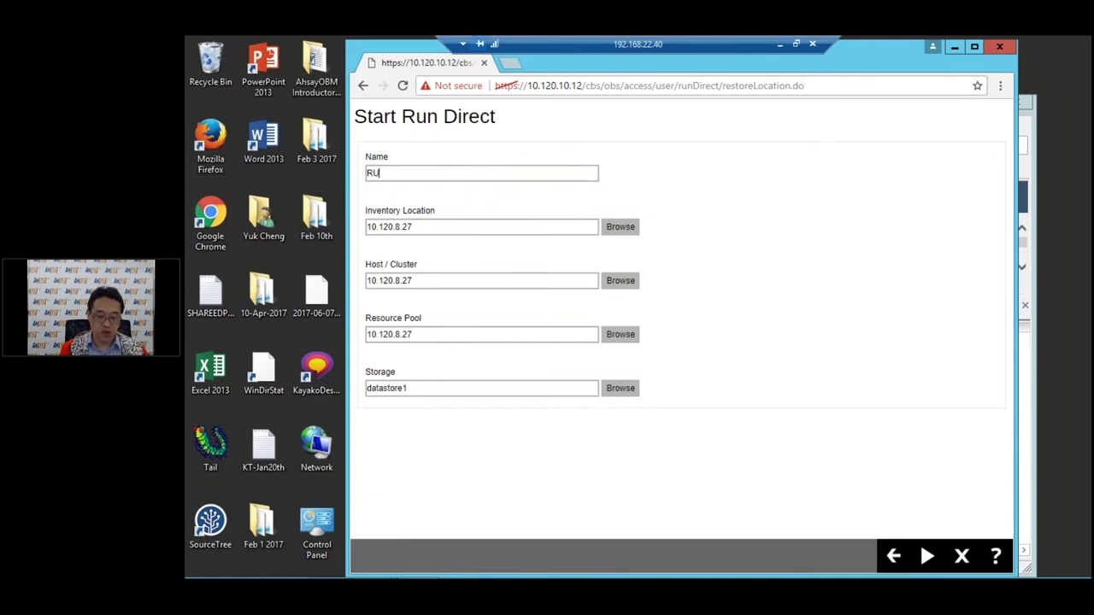
key("BackSpace")
key("BackSpace")
key("BackSpace")
key("BackSpace")
key("BackSpace")
key("BackSpace")
key("BackSpace")
key("BackSpace")
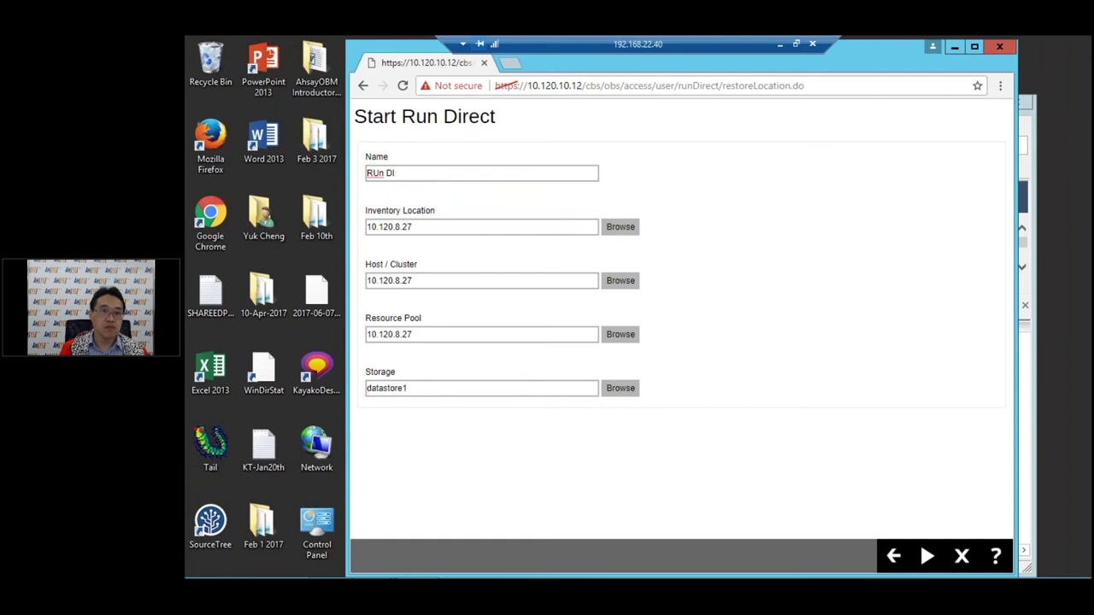
type("u")
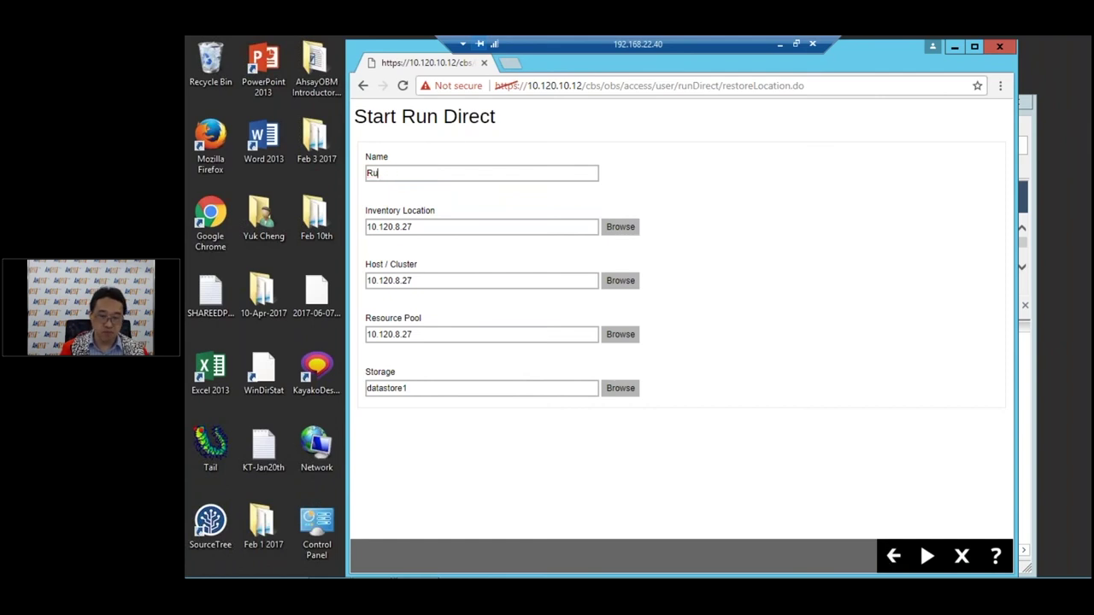
type("n ")
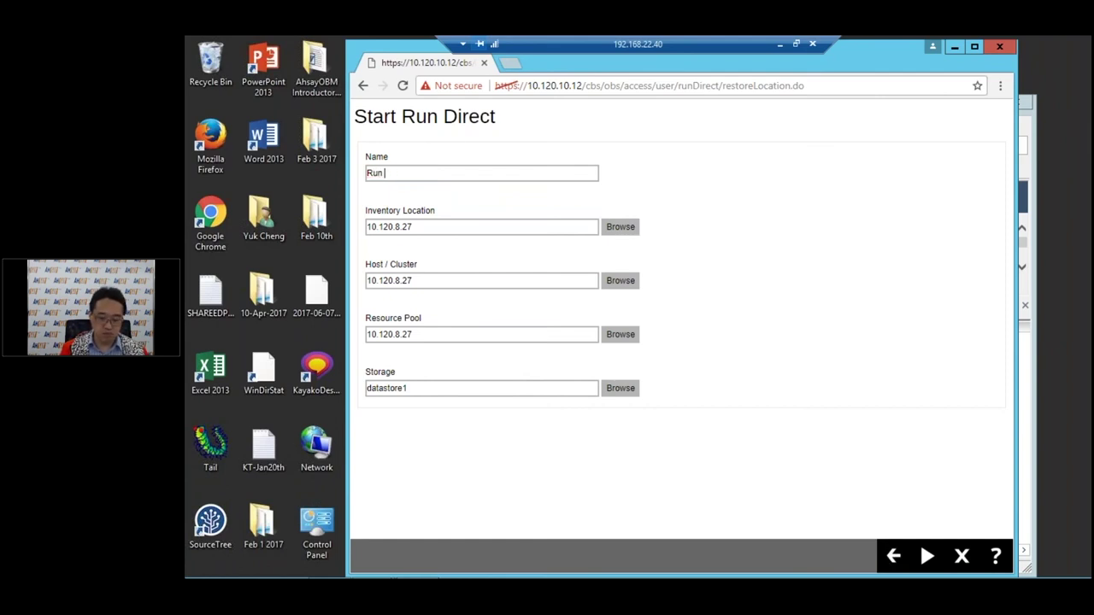
type("Direct Win 2003")
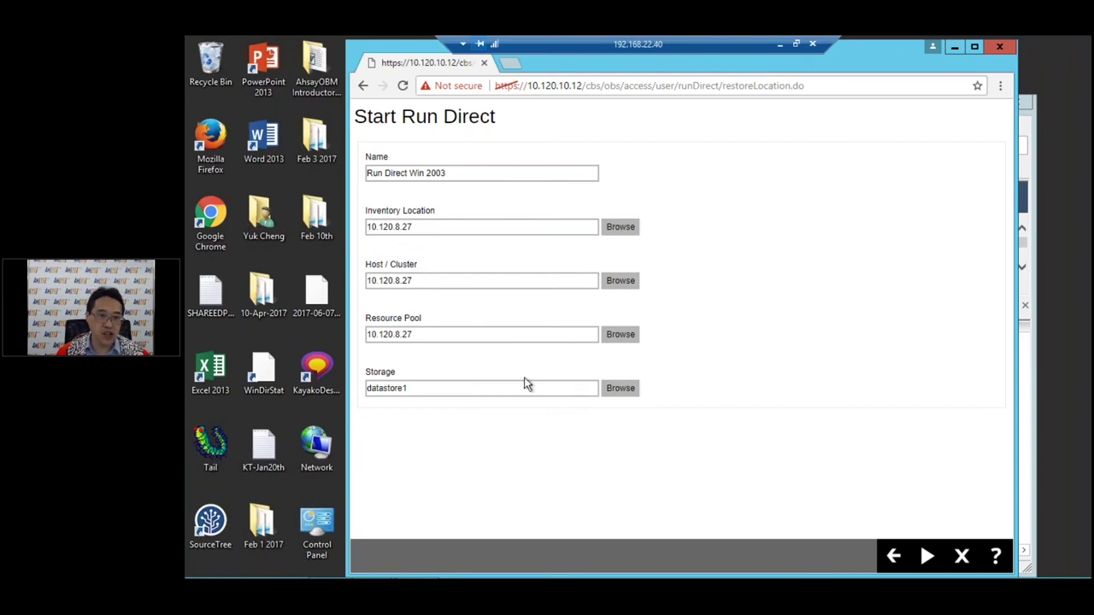
left_click(928, 558)
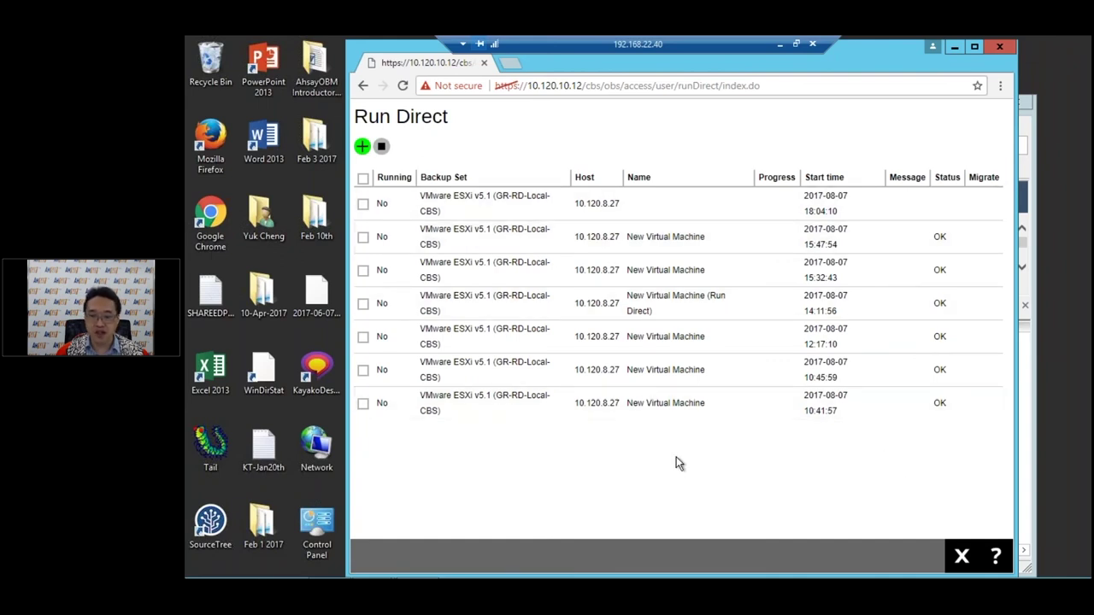
Step: Check the restore's tasks in the 10.120.8.27 vSphere Client, and view the Run Direct Win 2003 log in the AhsayCBS web console
mouse_move(373, 571)
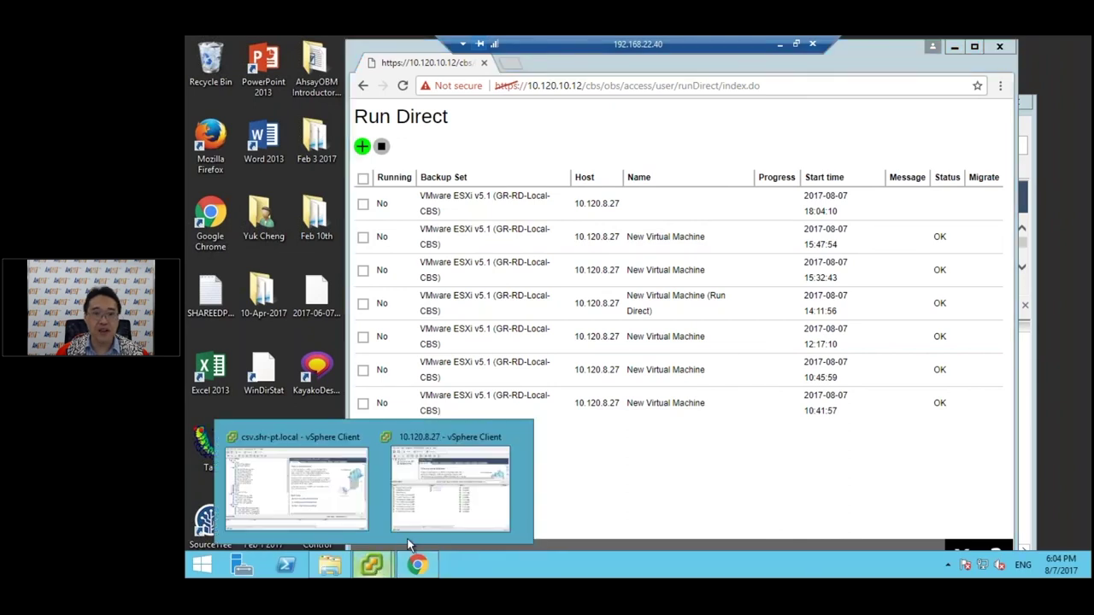
left_click(408, 540)
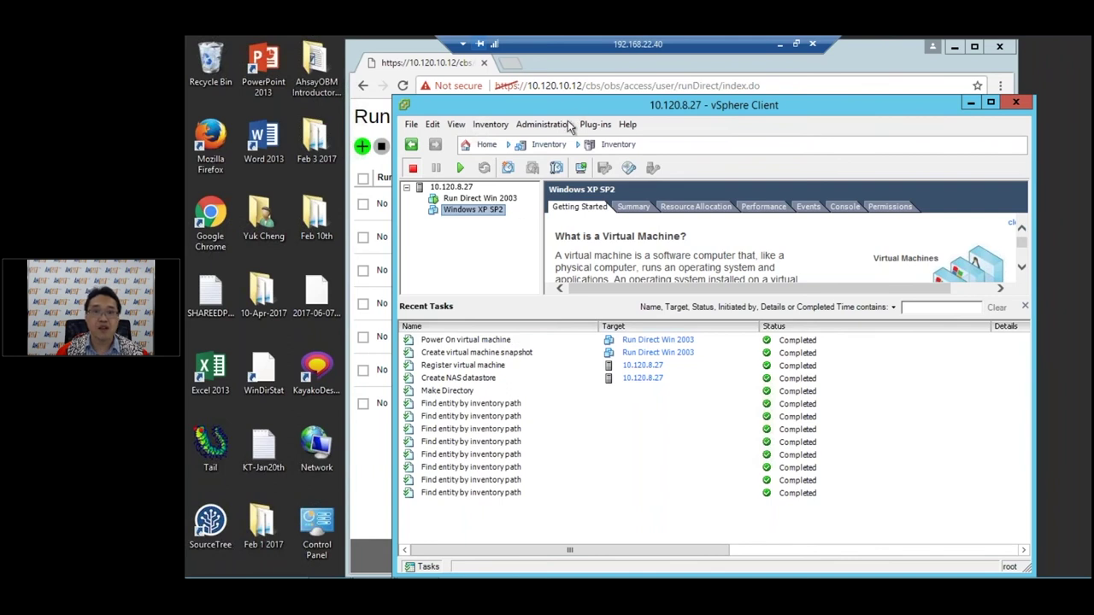
left_click_drag(570, 104, 538, 264)
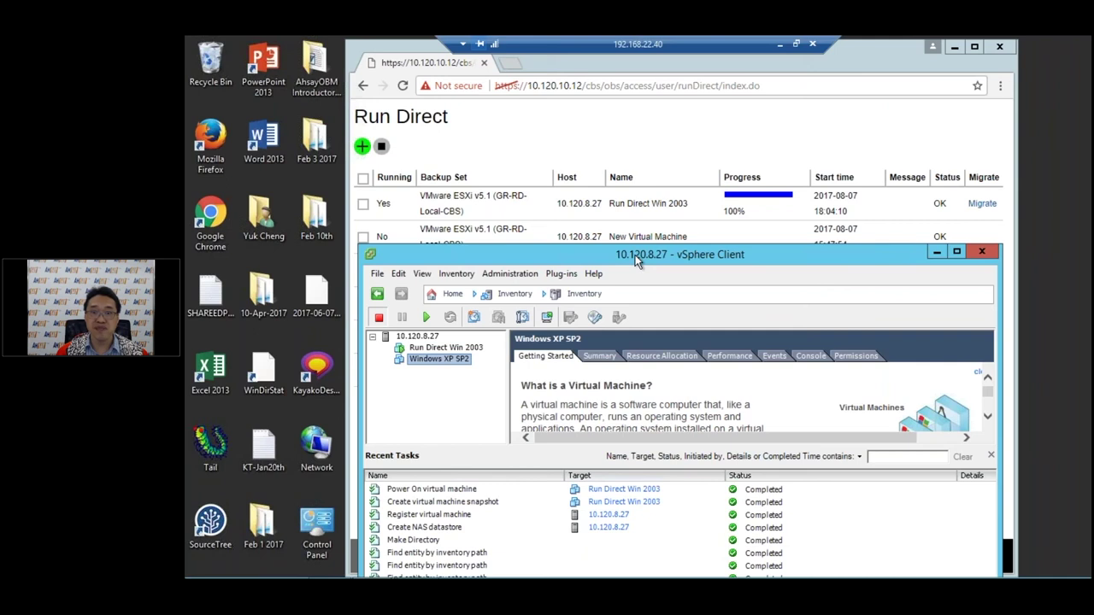
left_click_drag(636, 261, 641, 278)
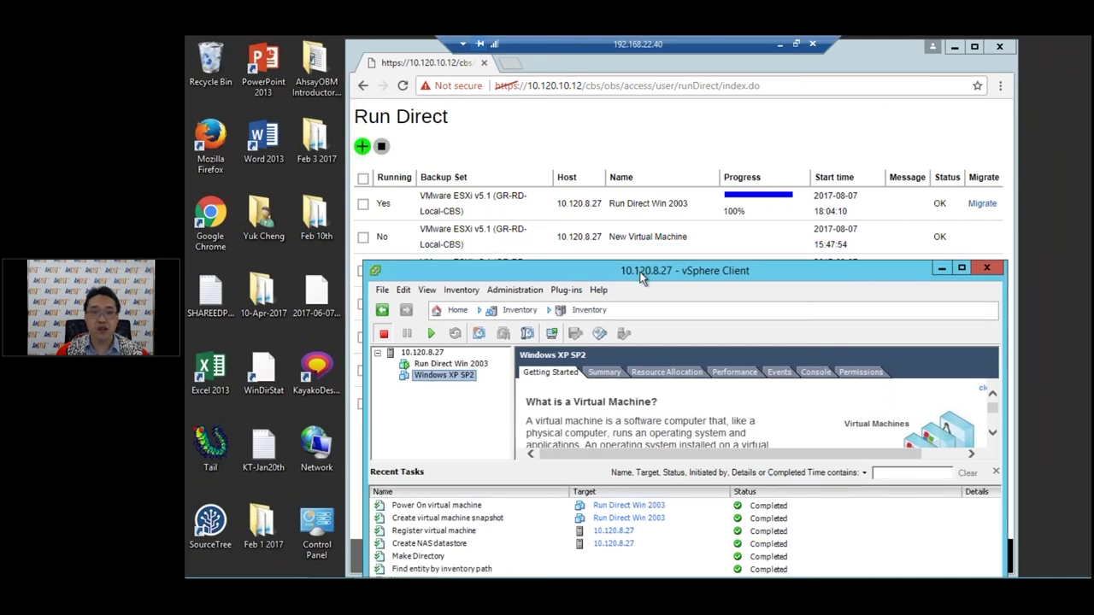
left_click(615, 205)
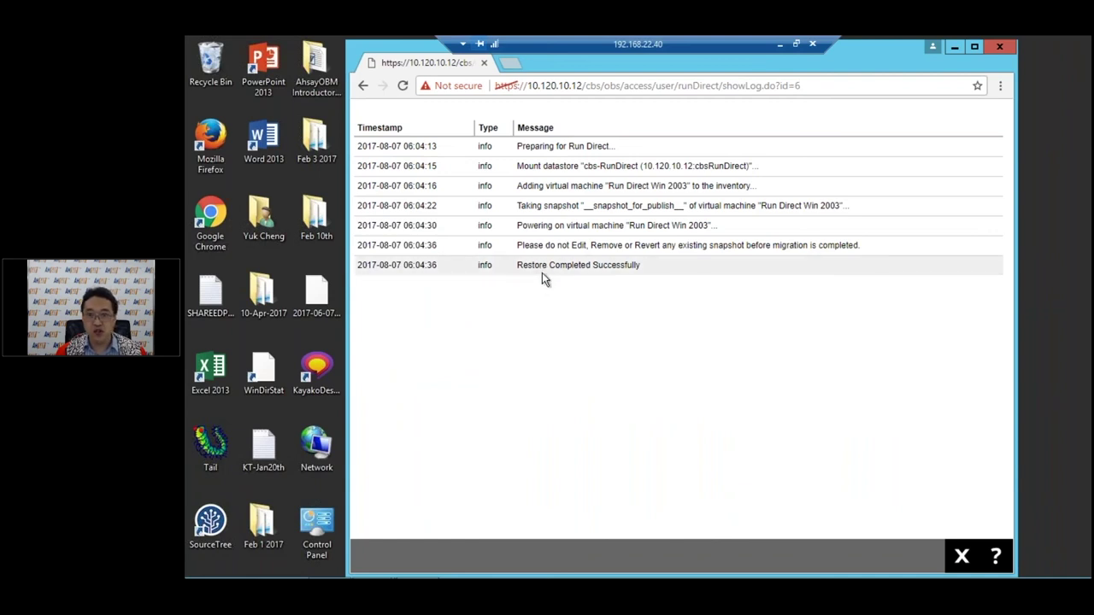
Step: Switch to the 10.120.8.27 vSphere Client, open the console of Run Direct Win 2003, and enlarge its window
key("alt+Tab")
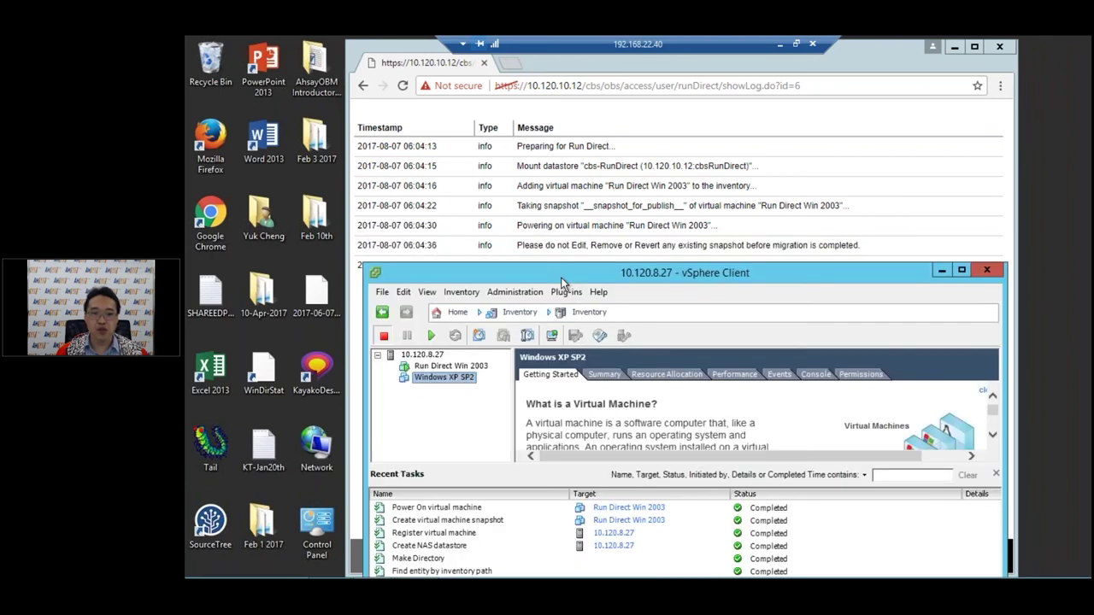
left_click_drag(562, 279, 561, 242)
right_click(476, 327)
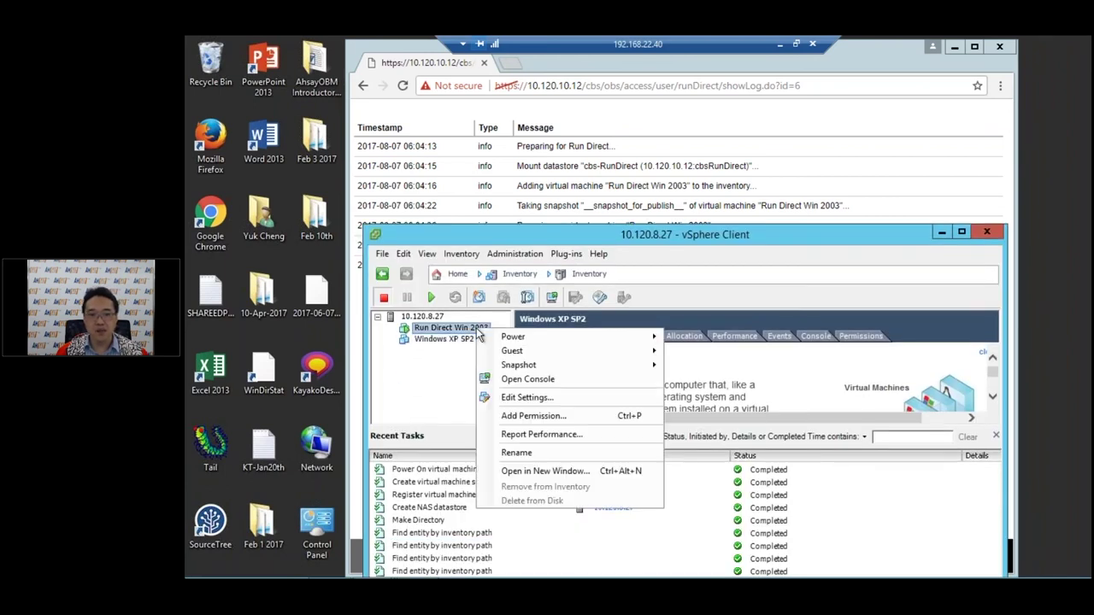
left_click(529, 383)
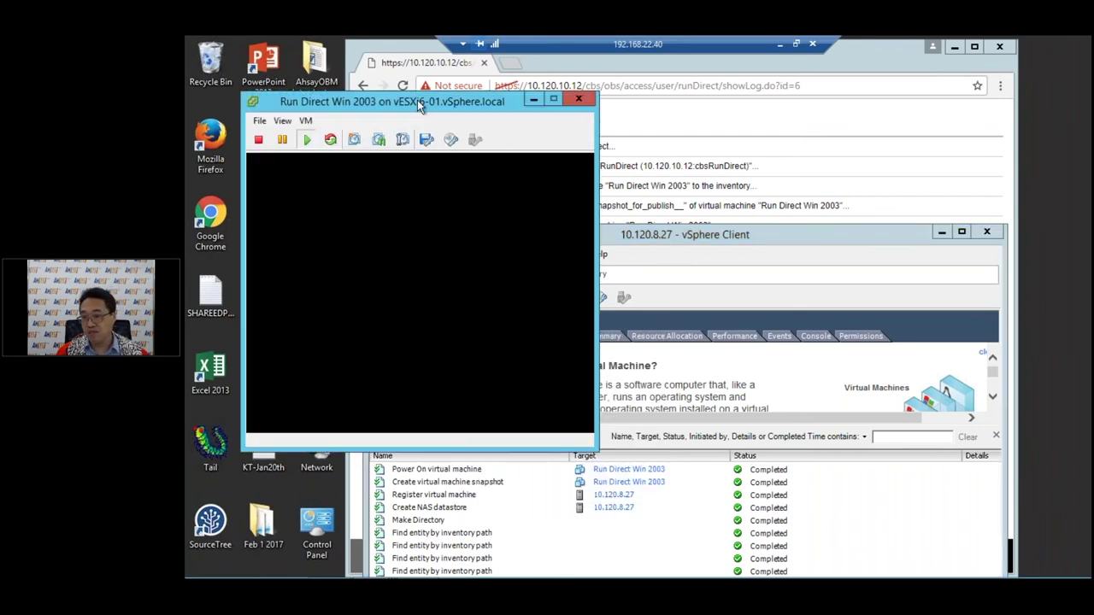
left_click_drag(417, 100, 624, 127)
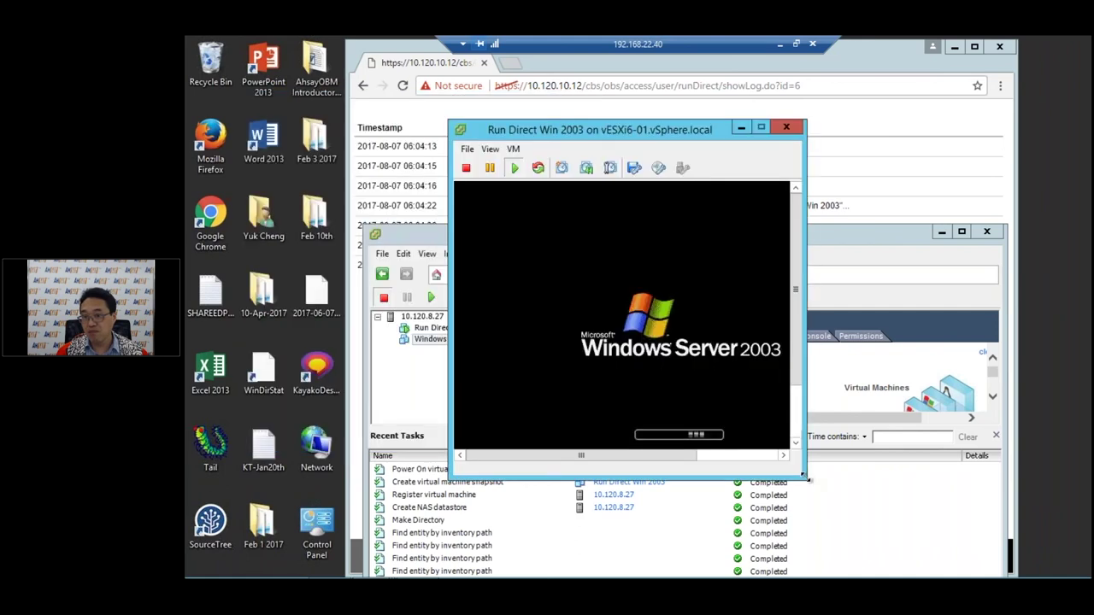
left_click_drag(807, 479, 857, 498)
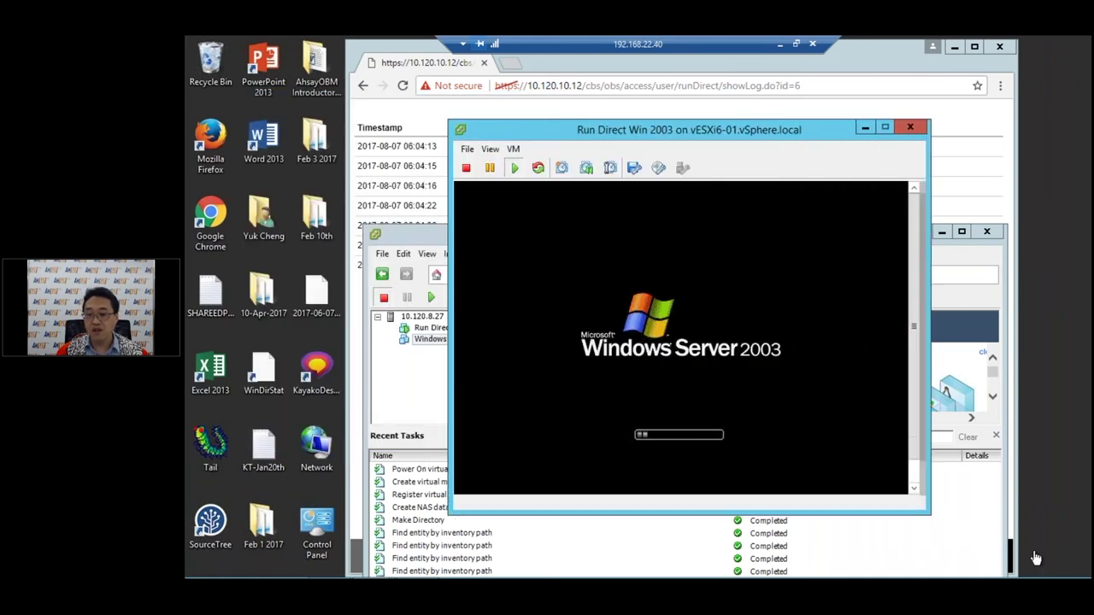
left_click(951, 486)
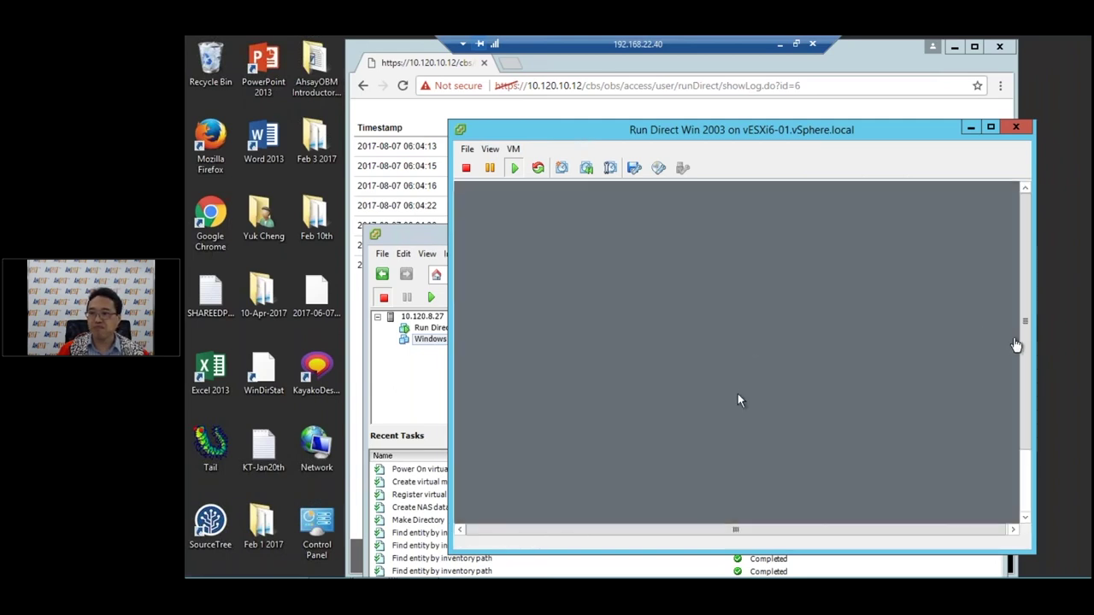
mouse_move(1024, 347)
left_mouse_down()
mouse_move(1022, 386)
mouse_move(1015, 337)
left_mouse_up()
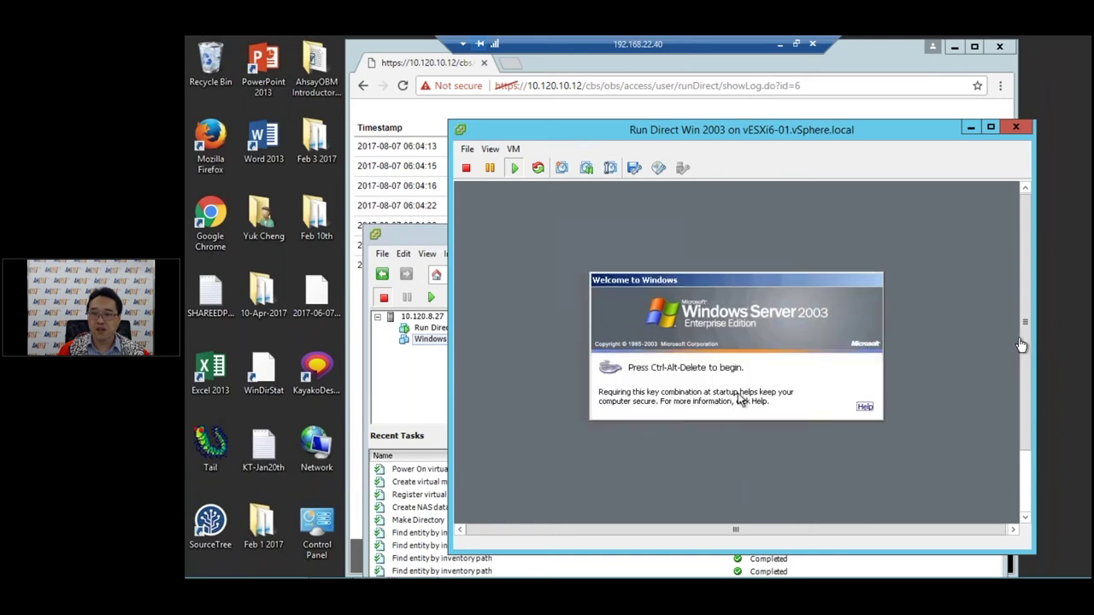
Step: Log on to the Windows Server 2003 guest as Administrator with the account password and clear the startup window from the desktop
left_click(1018, 331)
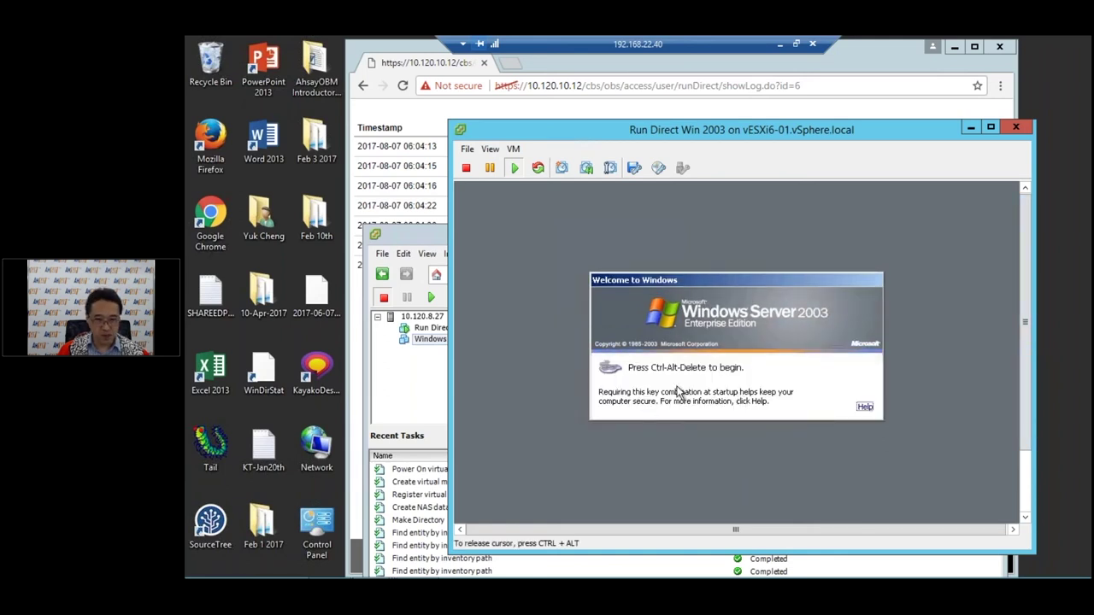
key("ctrl+alt+Insert")
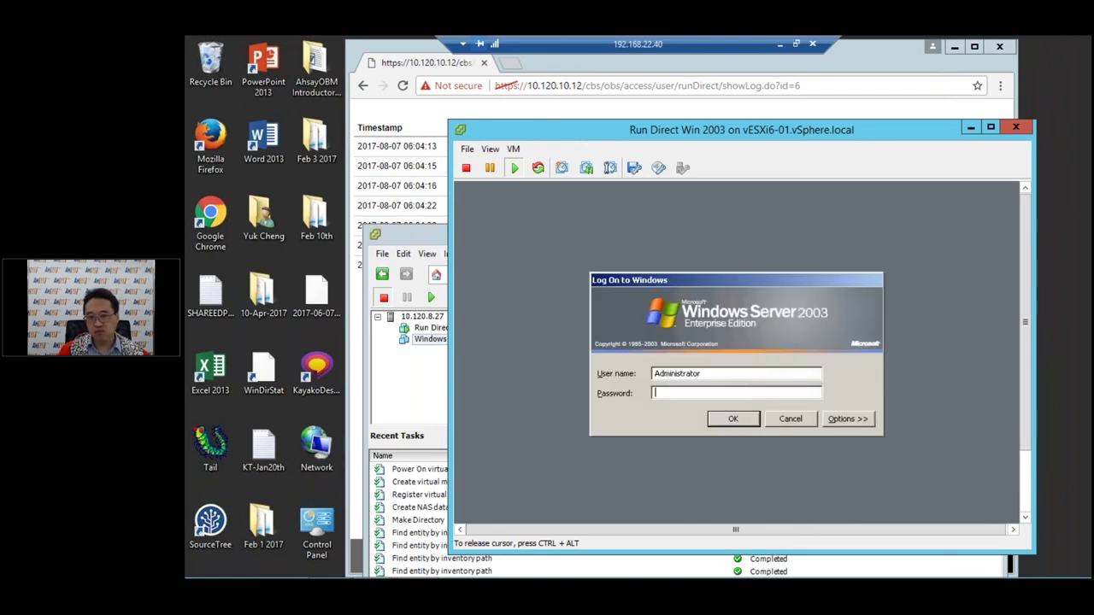
type("******")
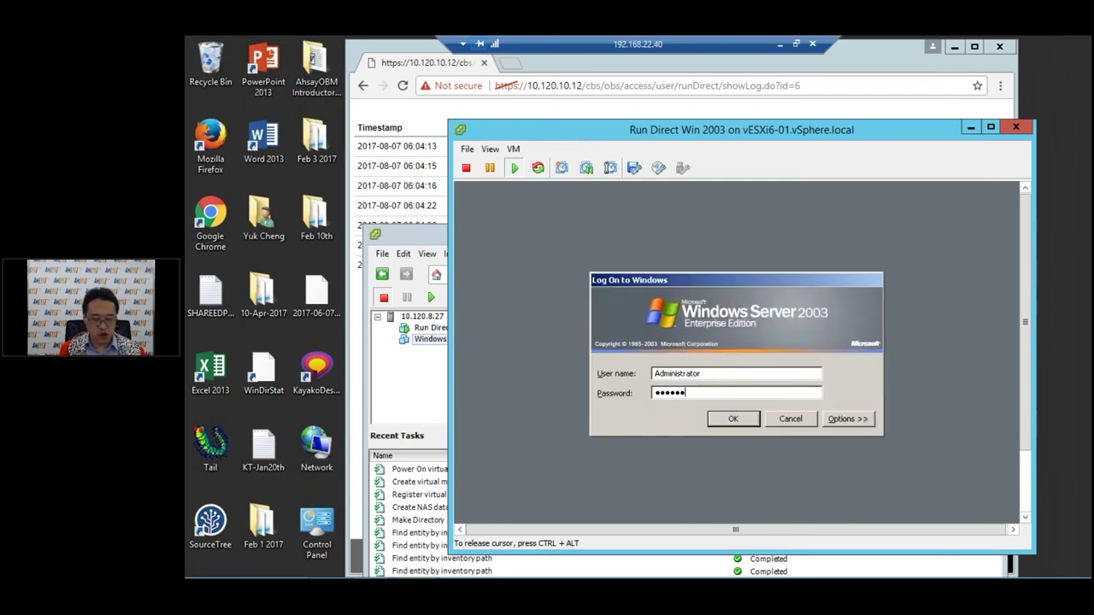
type("**")
left_click(725, 419)
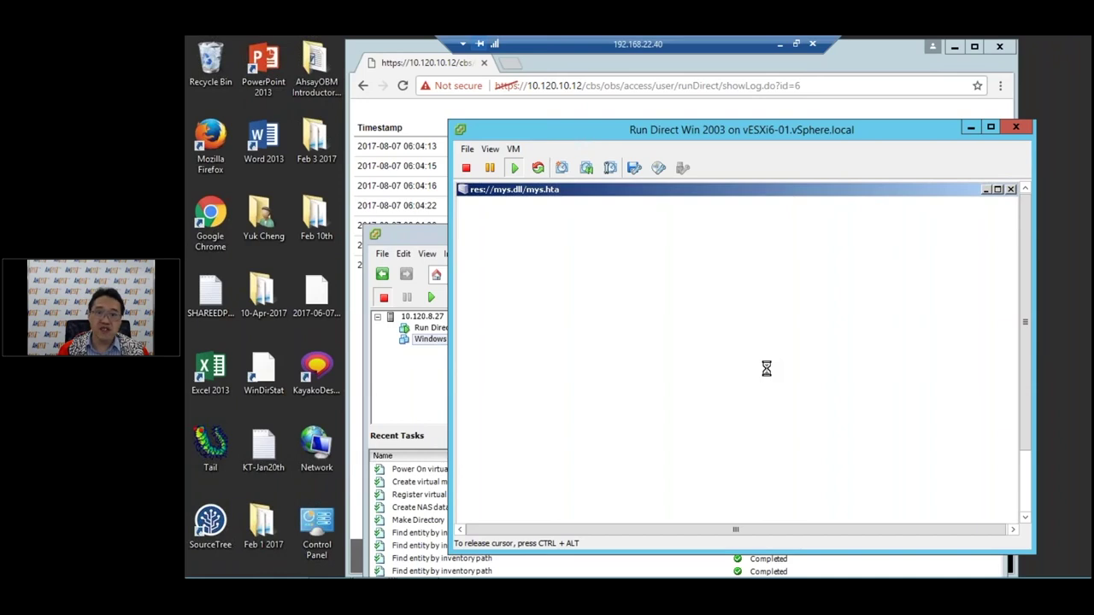
left_click(988, 185)
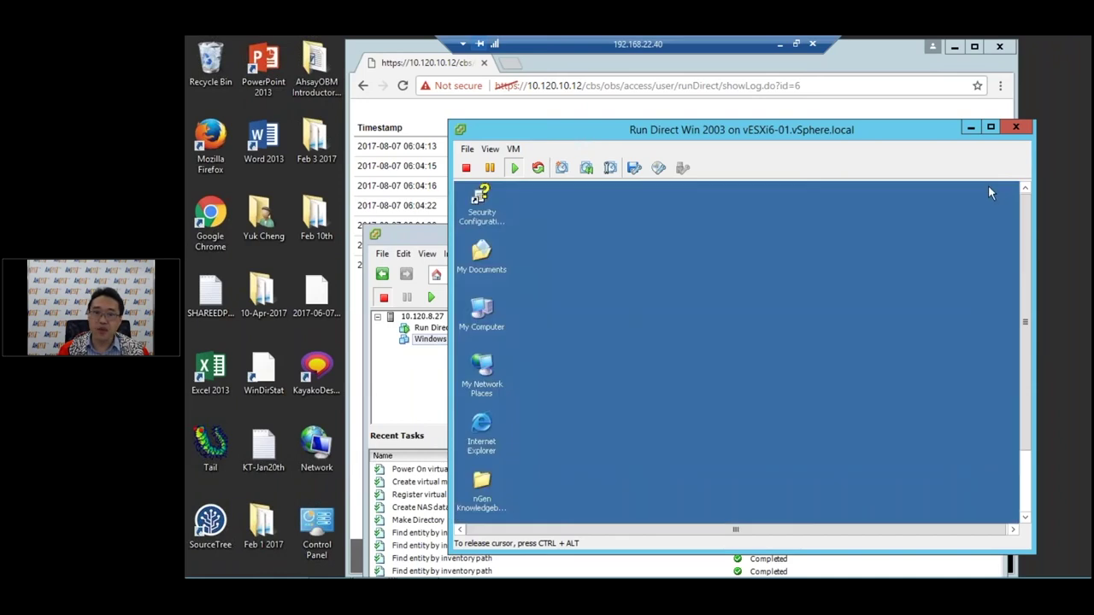
Step: Review the Run Direct list in AhsayCBS, and return to the Run Direct Win 2003 console to view the guest's taskbar and Start menu
left_click(681, 105)
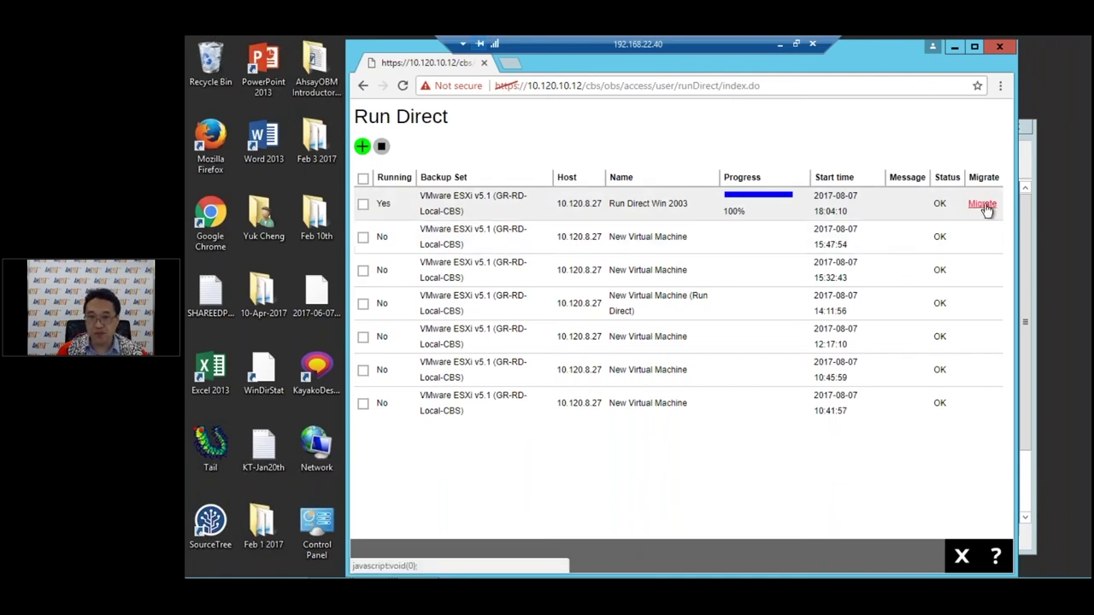
mouse_move(419, 577)
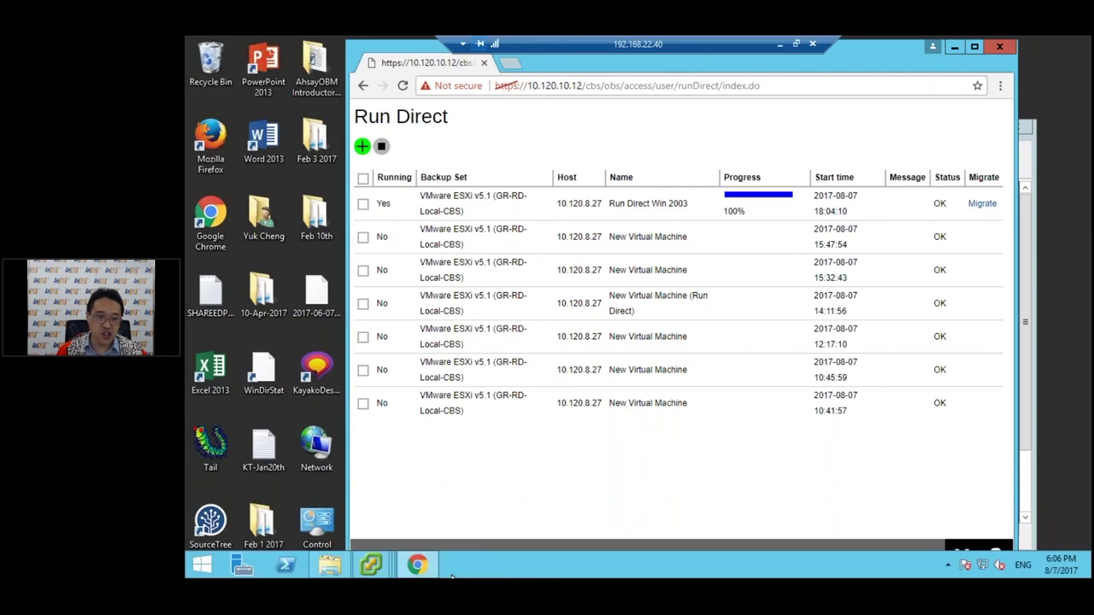
left_click(371, 565)
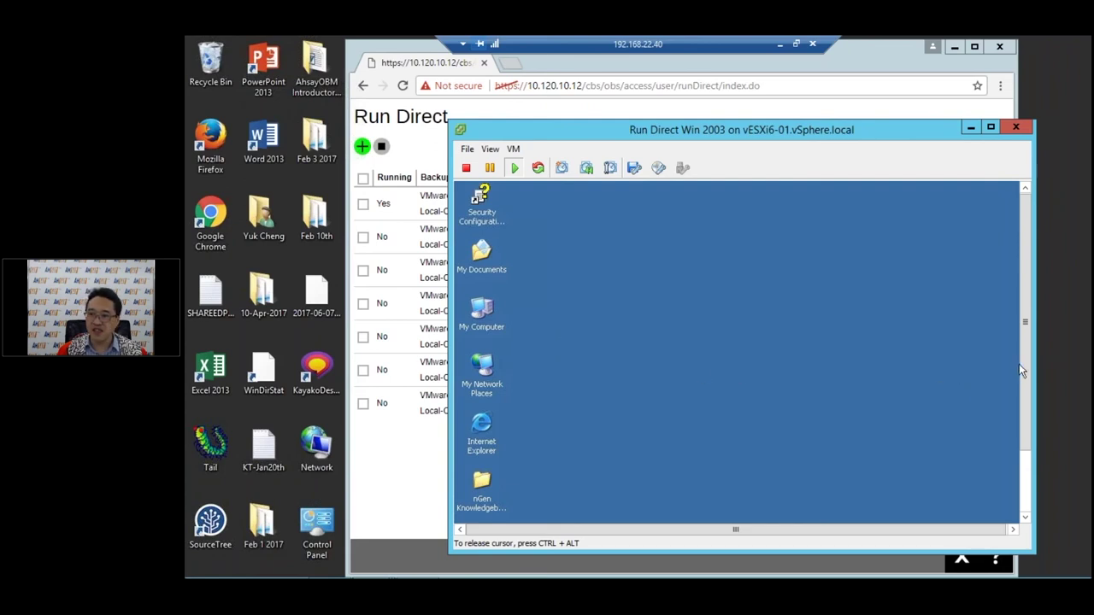
left_click_drag(1022, 369, 1022, 430)
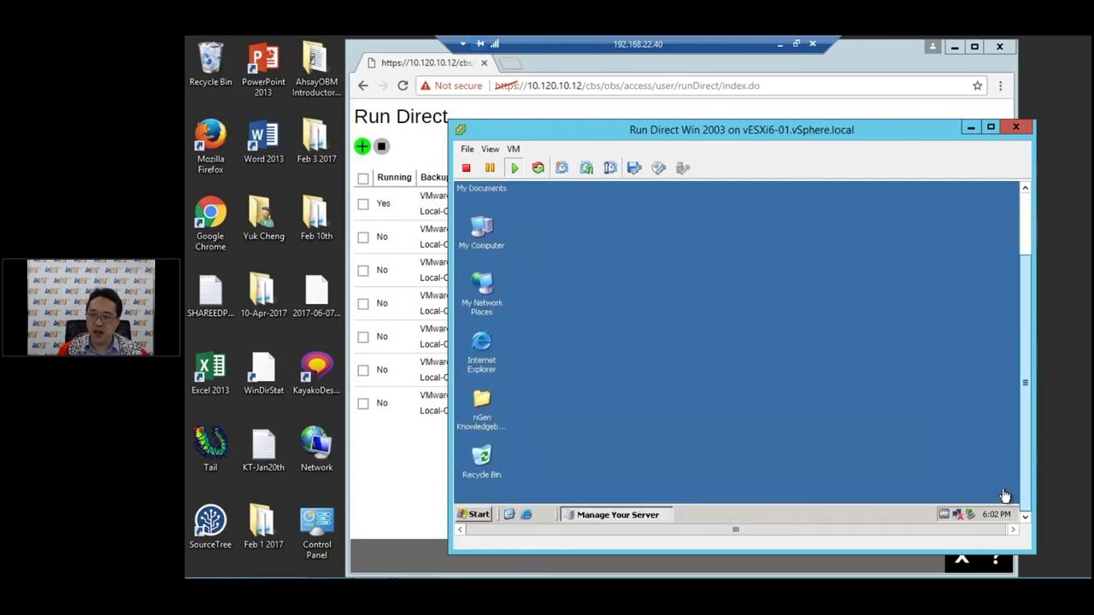
left_click(1004, 494)
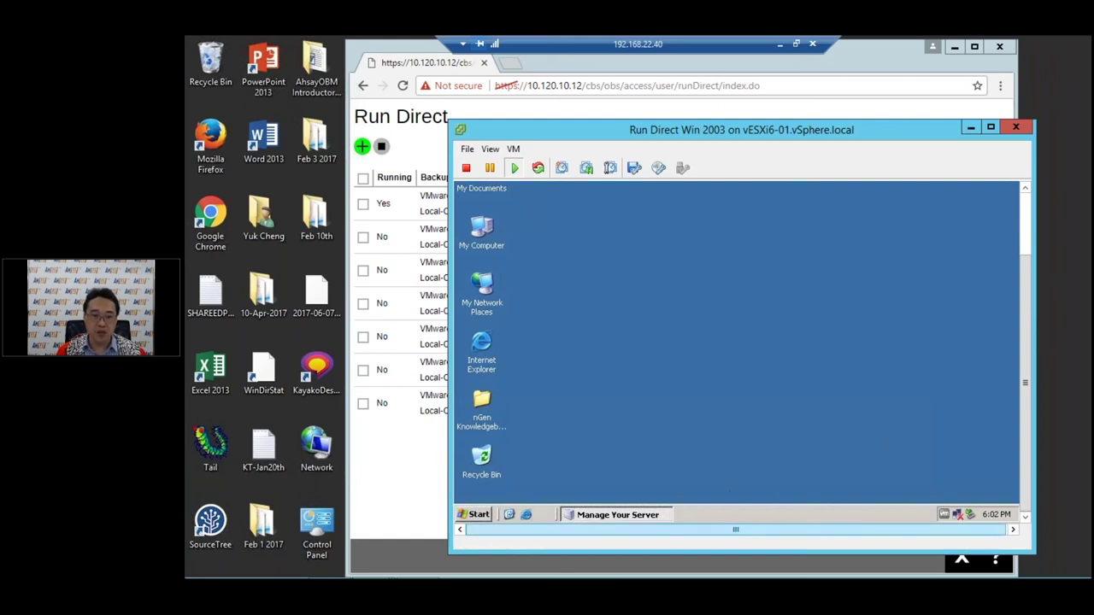
left_click(475, 514)
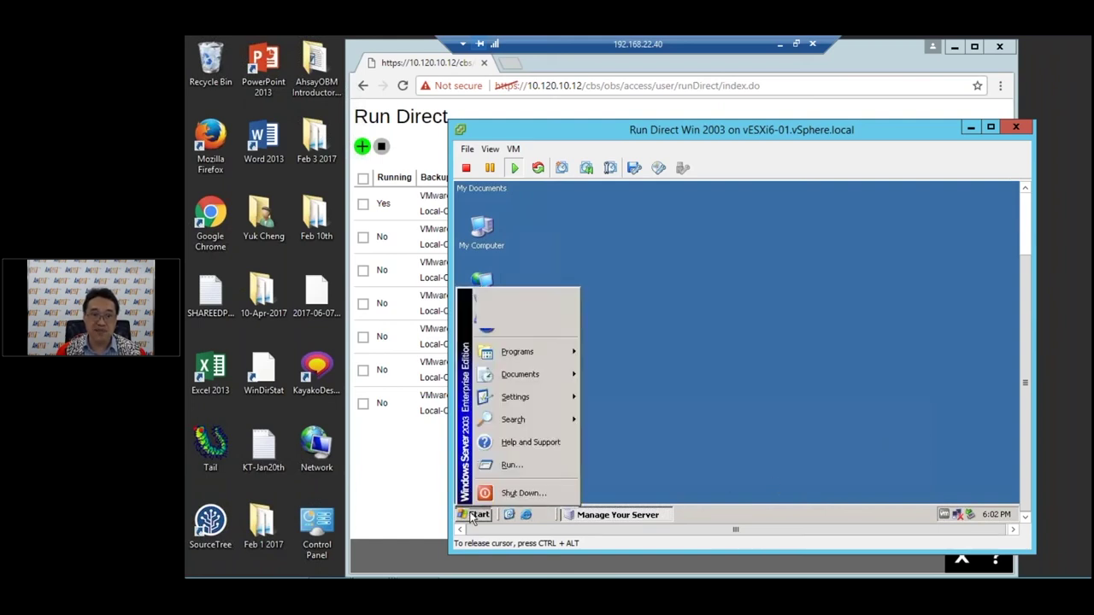
Step: Return to the AhsayCBS Run Direct list and stop the running Run Direct Win 2003 virtual machine
left_click(410, 464)
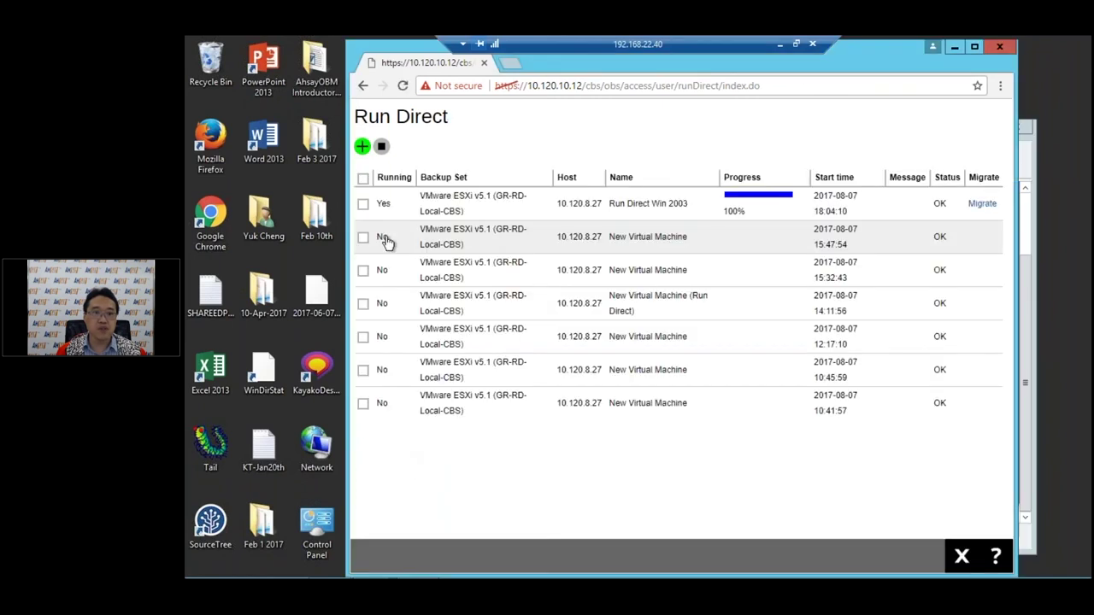
left_click(363, 204)
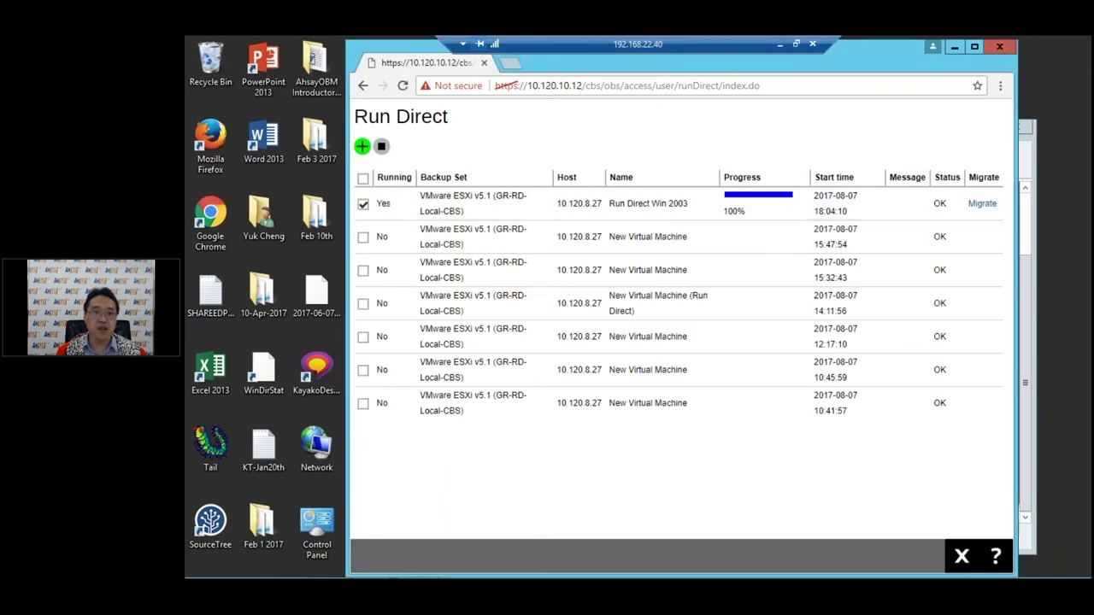
left_click(382, 148)
Step: Close the Run Direct Win 2003 console and check the recent tasks in the 10.120.8.27 vSphere Client
mouse_move(382, 576)
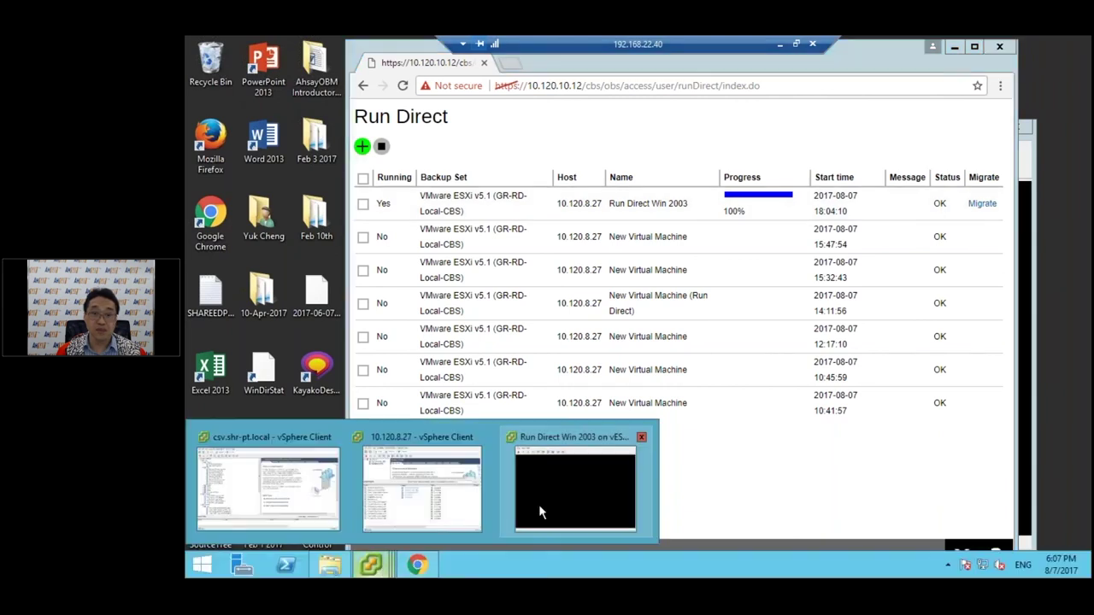
left_click(538, 504)
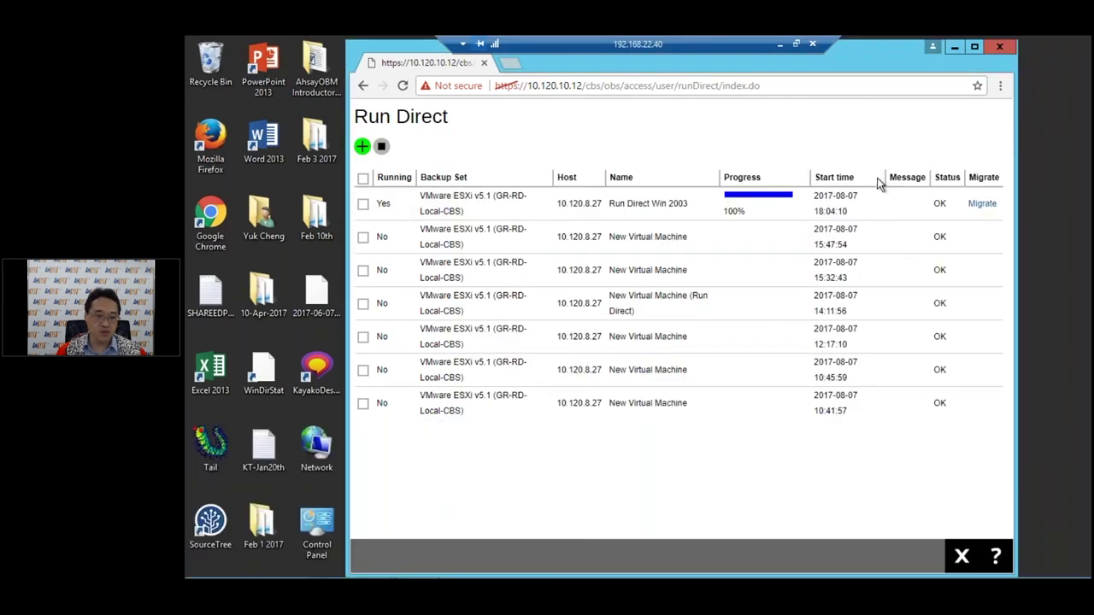
mouse_move(388, 573)
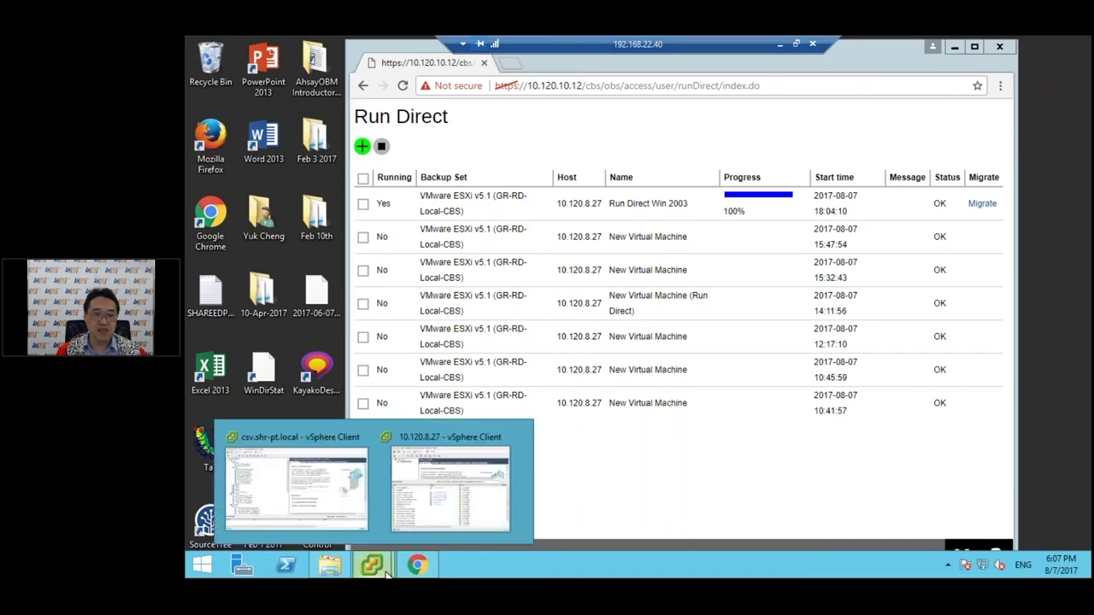
left_click(412, 517)
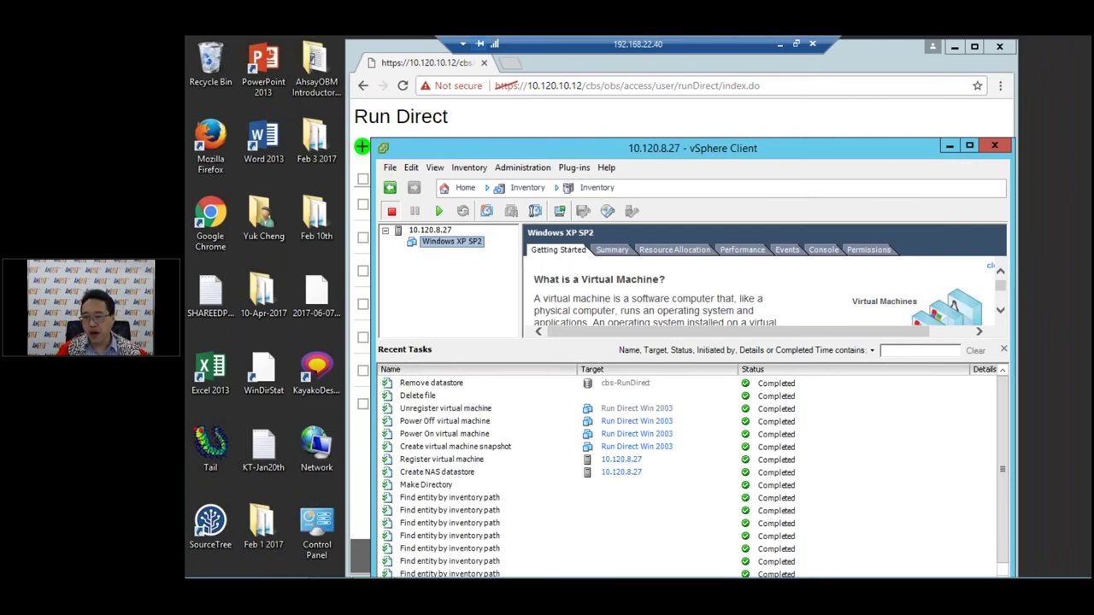
Step: Switch to the 10.3.1.8 remote desktop and move the AhsayOBM window clear of the connection bar
left_click(782, 45)
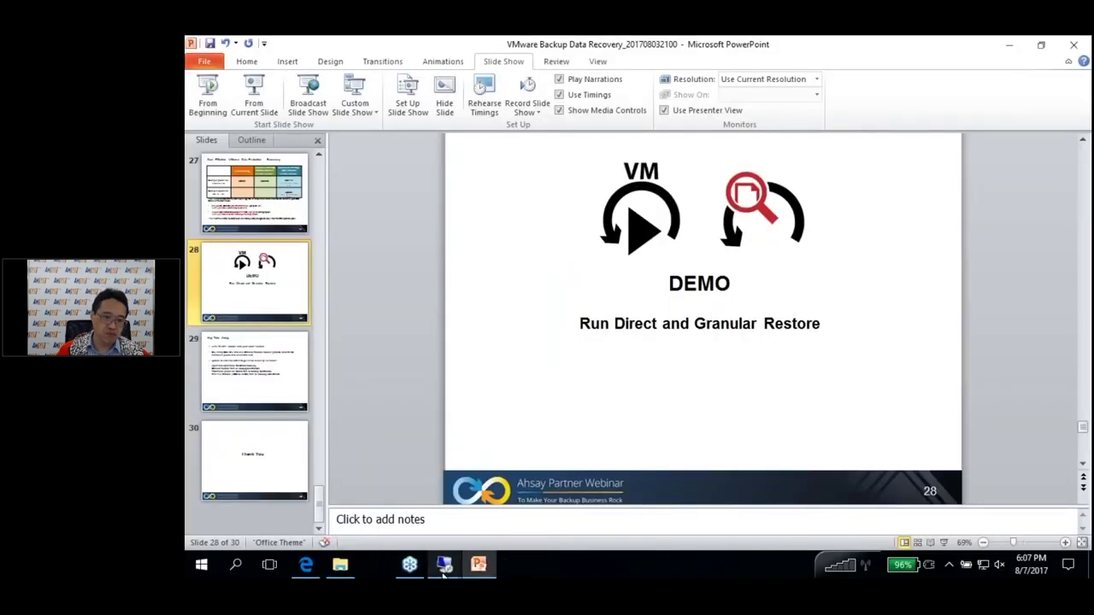
mouse_move(442, 575)
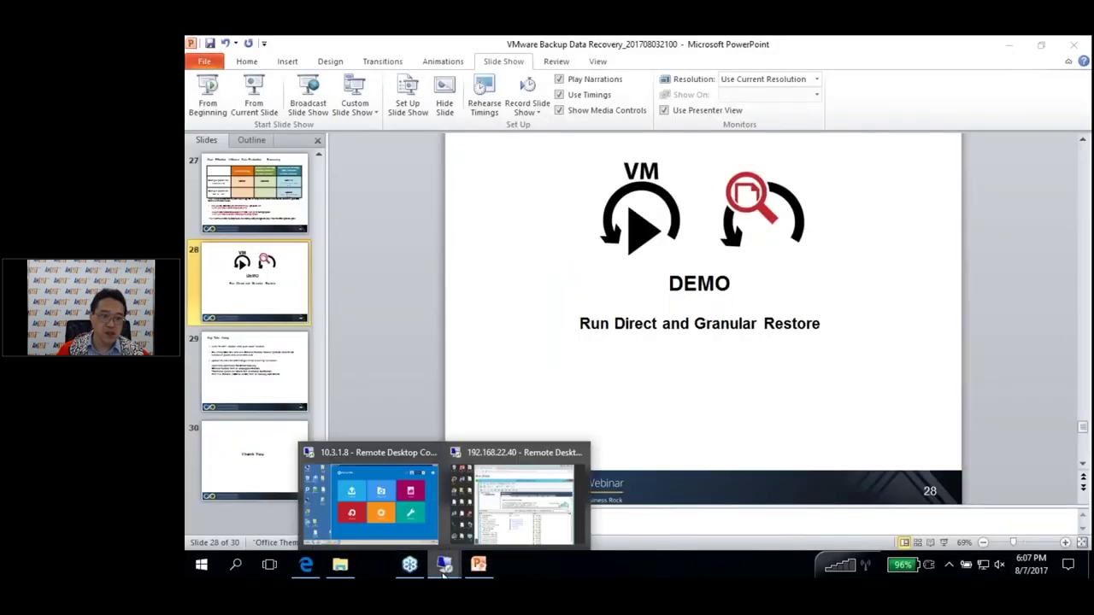
left_click(399, 539)
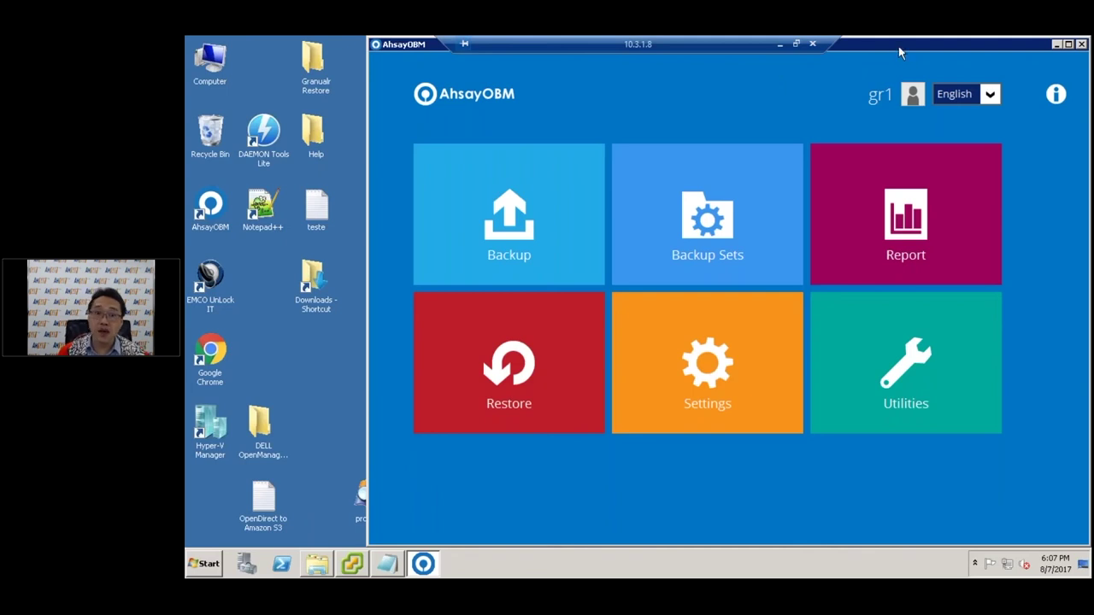
left_click_drag(898, 47, 858, 64)
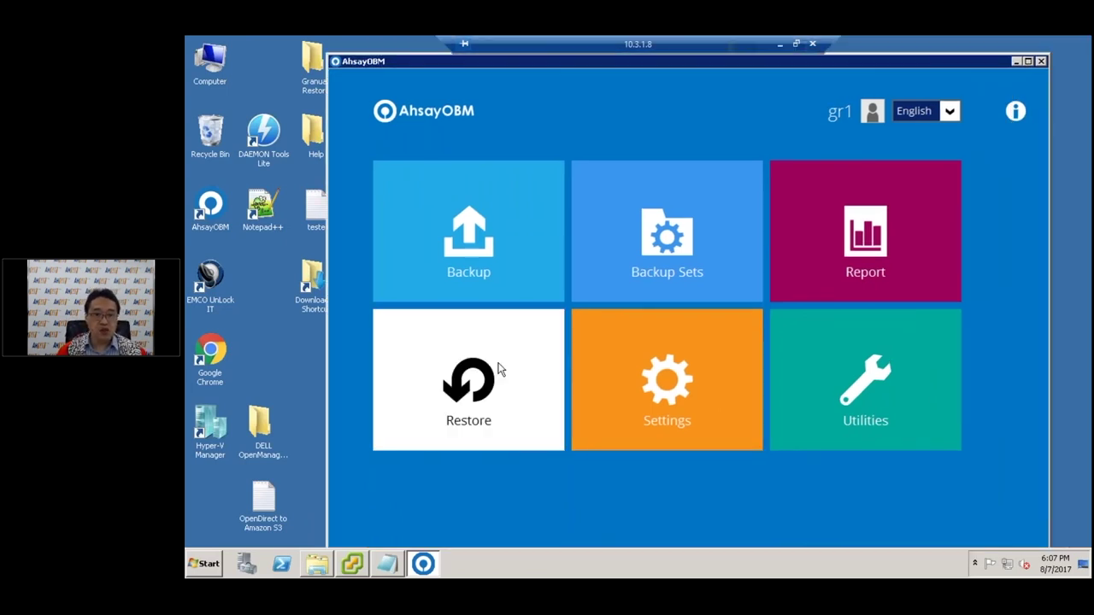
Step: Start a restore in AhsayOBM from the VMware ESXi v5.1 (GR-RD-Local Only) backup set
left_click(497, 361)
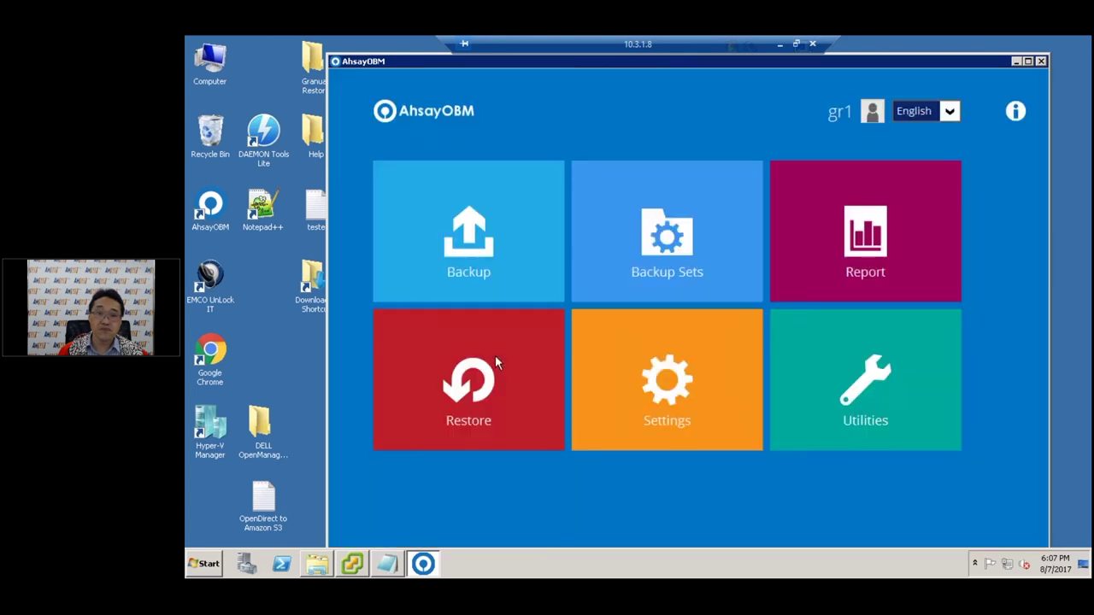
left_click(495, 355)
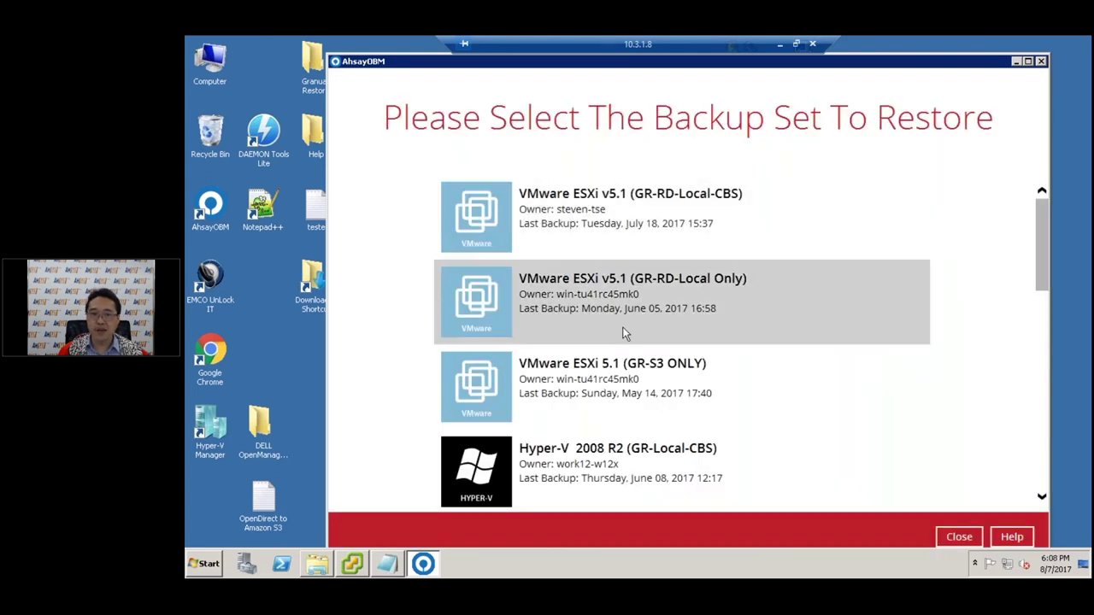
left_click(483, 303)
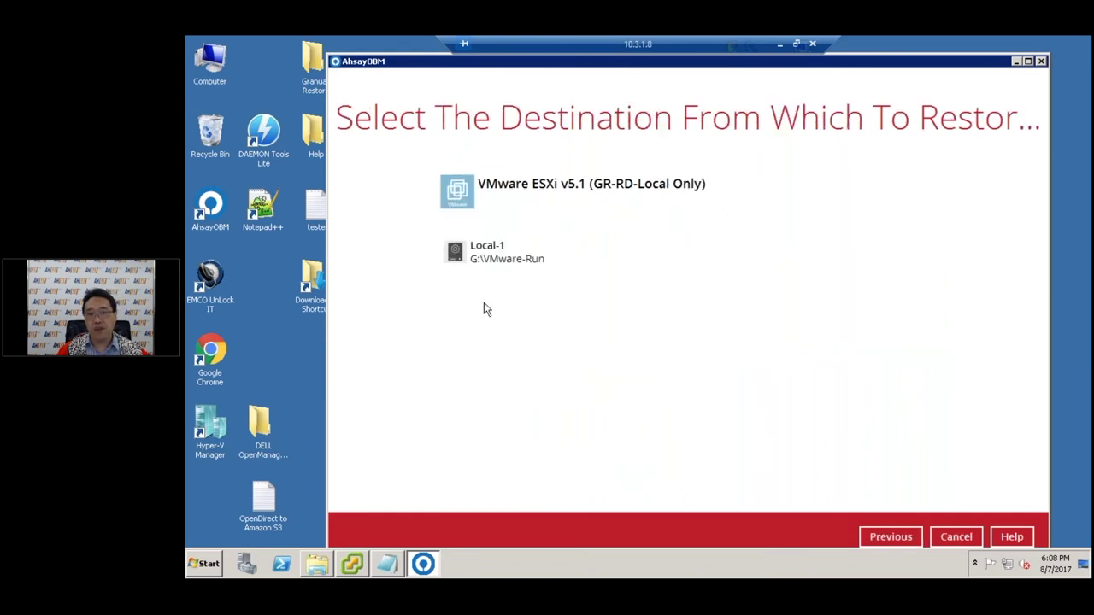
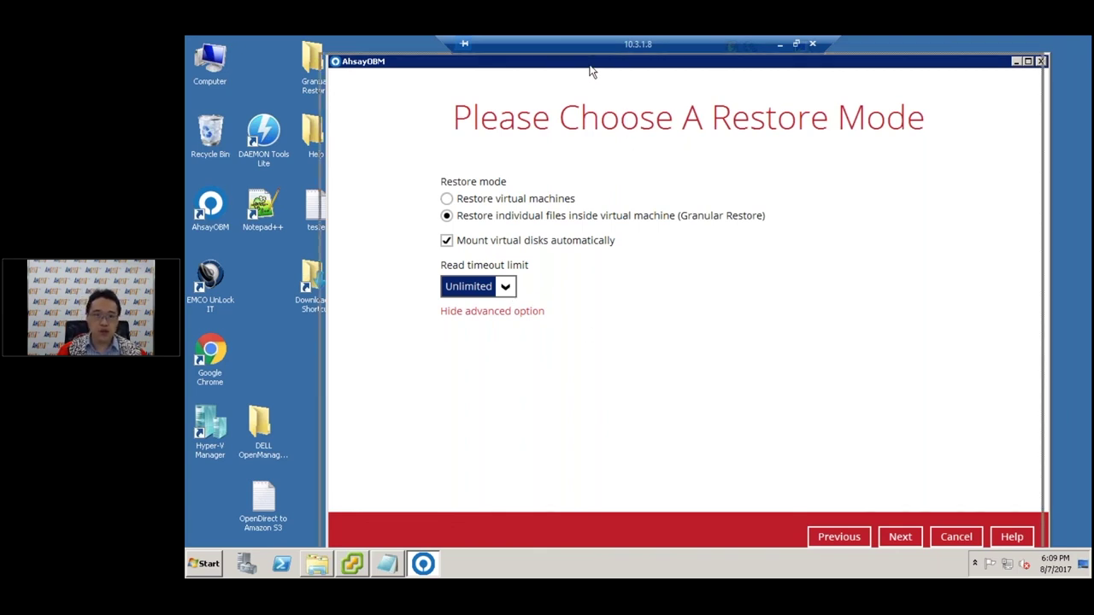
Step: Set the granular restore's read timeout limit to Default and continue to the virtual machine selection
left_click_drag(591, 68, 582, 65)
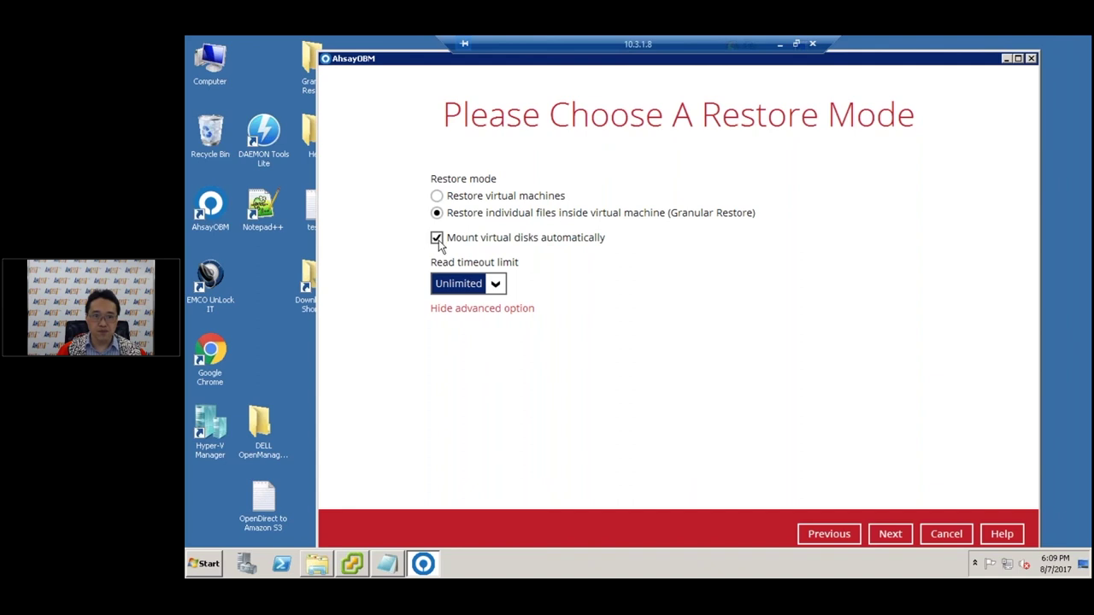
left_click(447, 283)
left_click(464, 306)
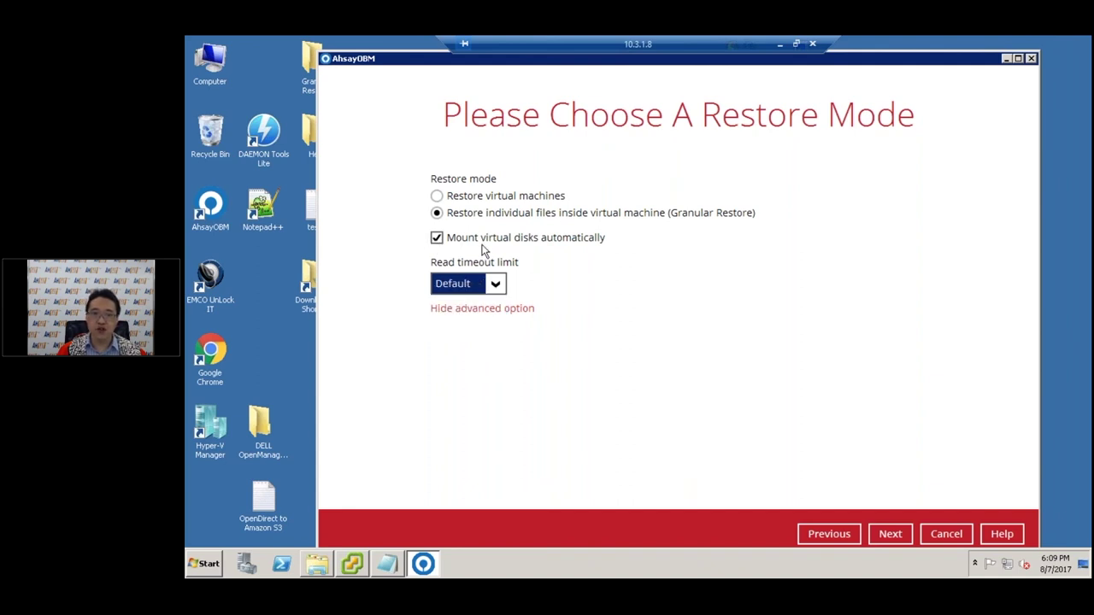
left_click(893, 537)
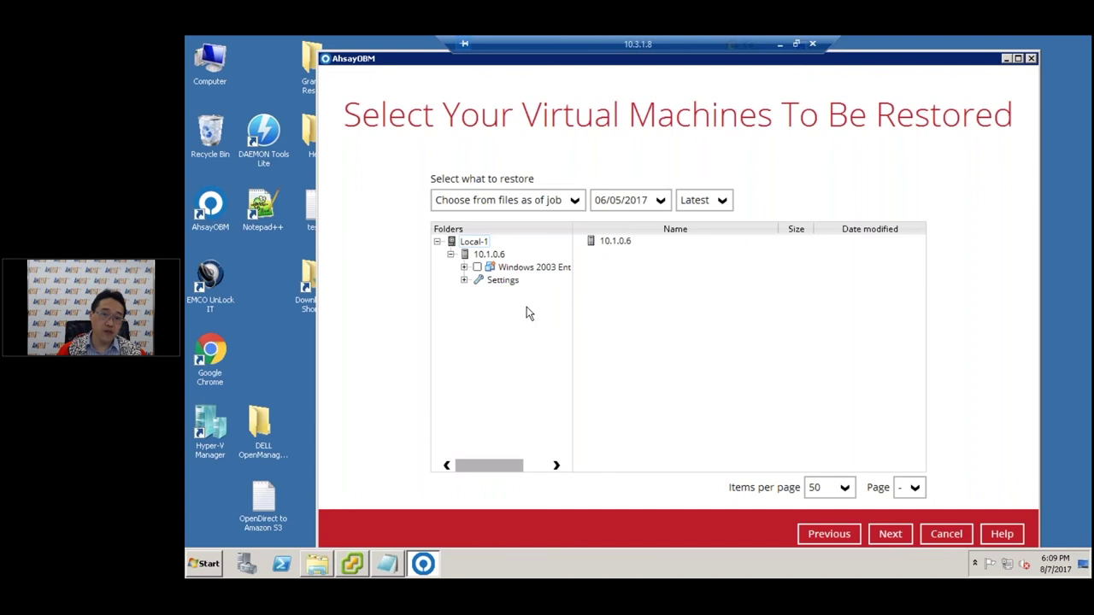
Step: Expand the Windows 2003 Ent virtual machine under 10.1.0.6, select it for restore, and continue to the temporary directory
left_click(464, 267)
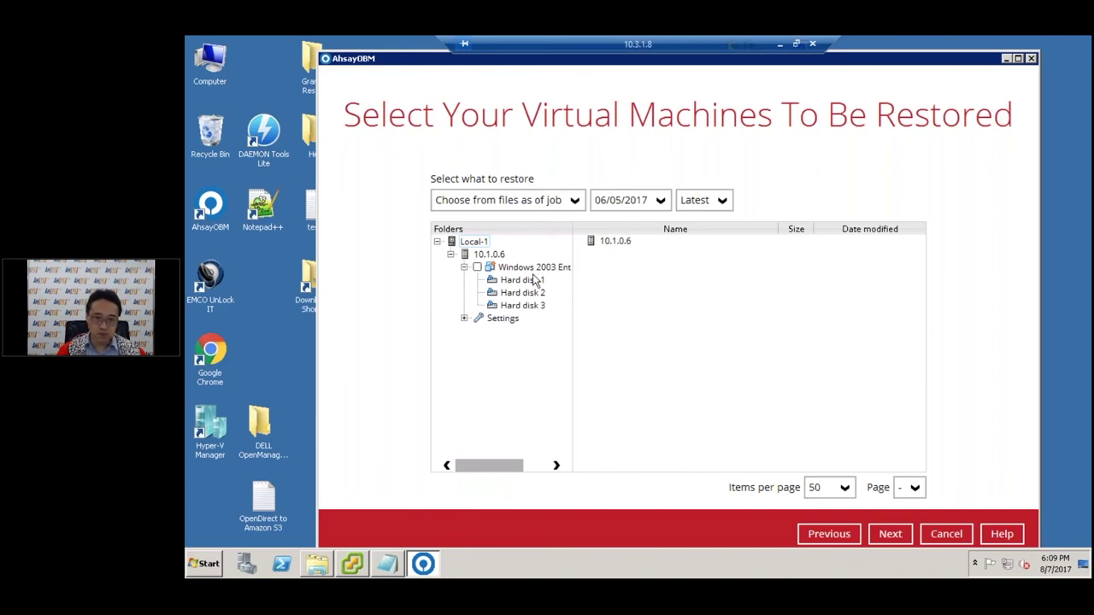
left_click(479, 271)
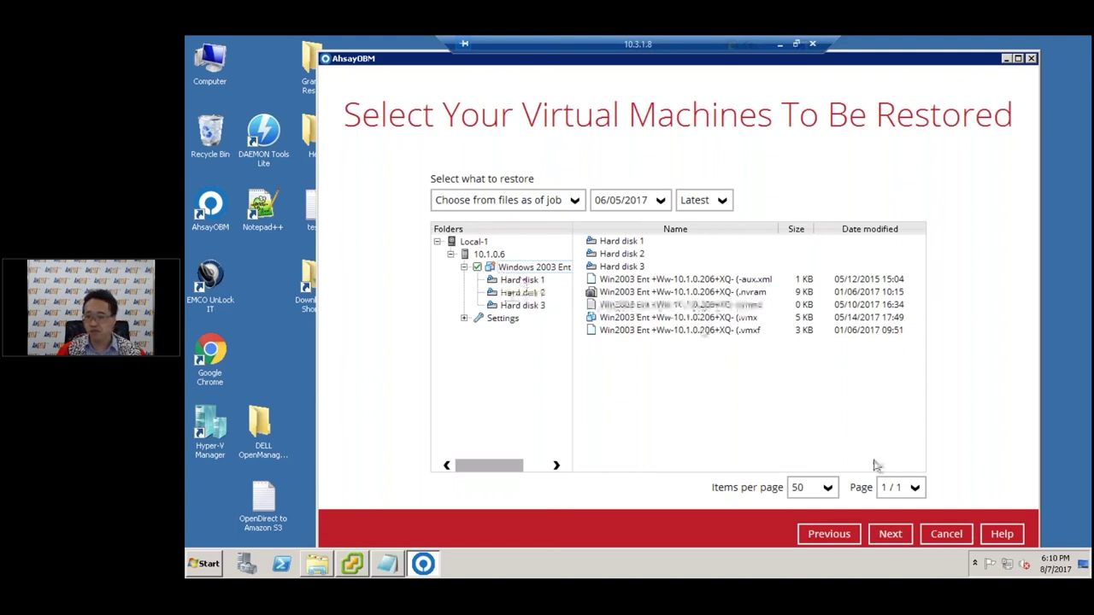
left_click(890, 536)
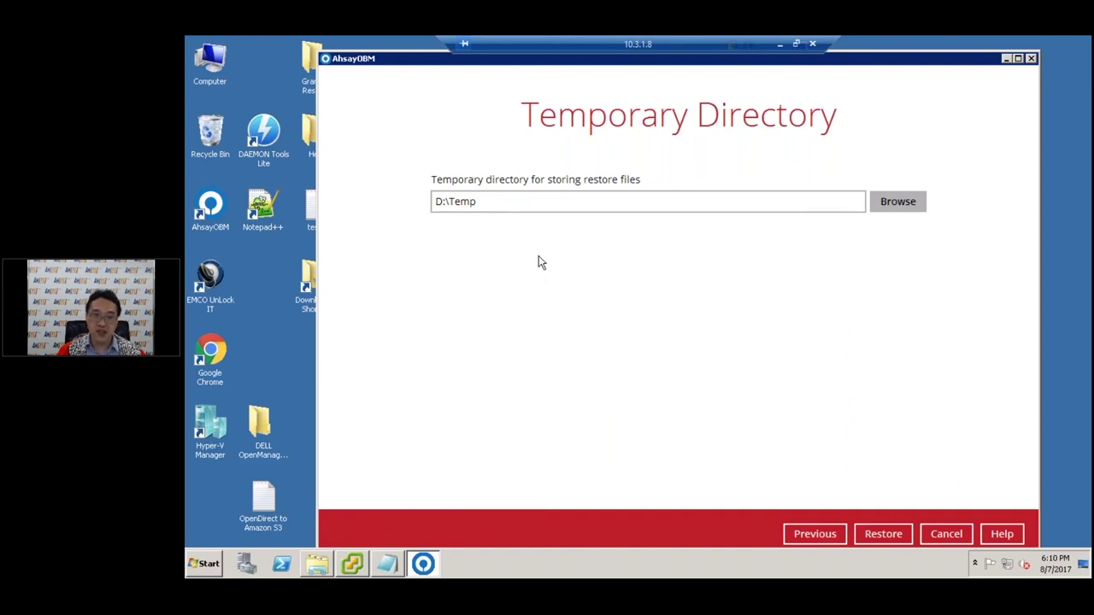
Step: Keep D:\Temp as the temporary directory and start the granular restore
left_click(456, 211)
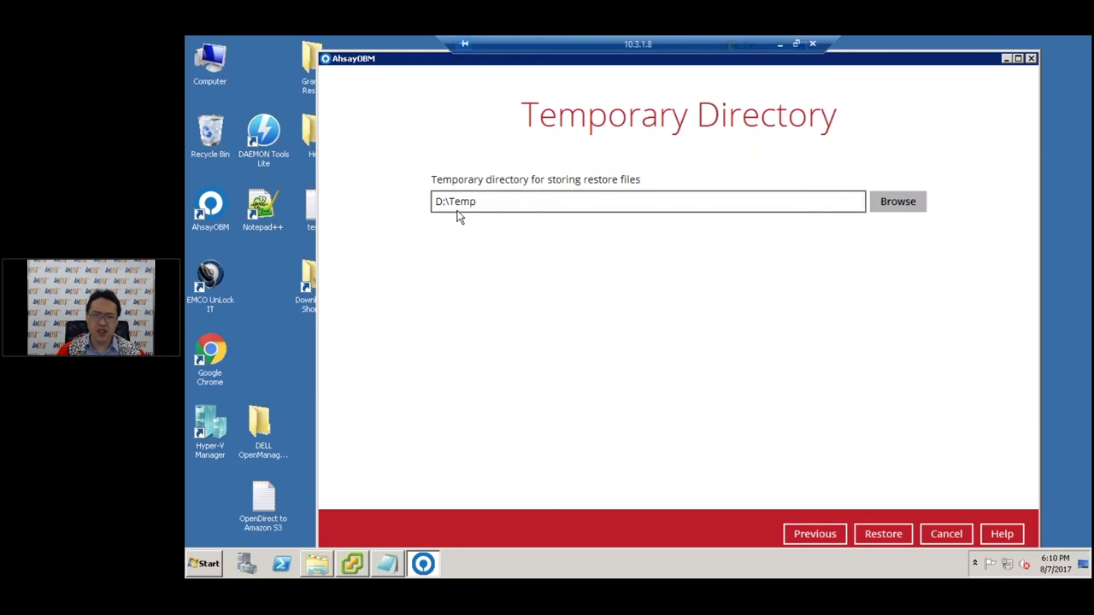
left_click(902, 533)
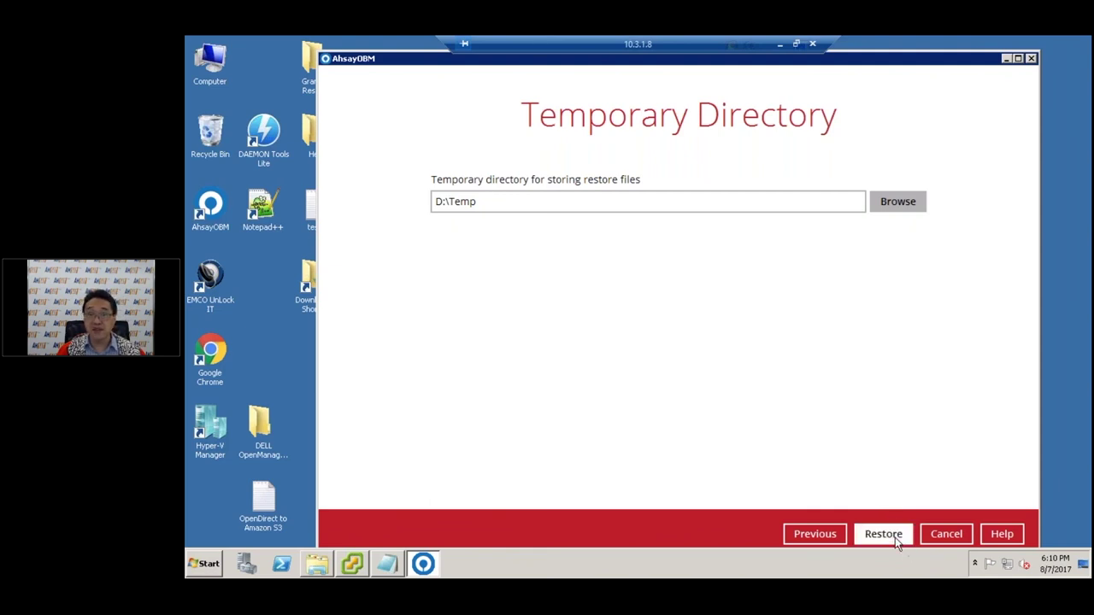
left_click(896, 540)
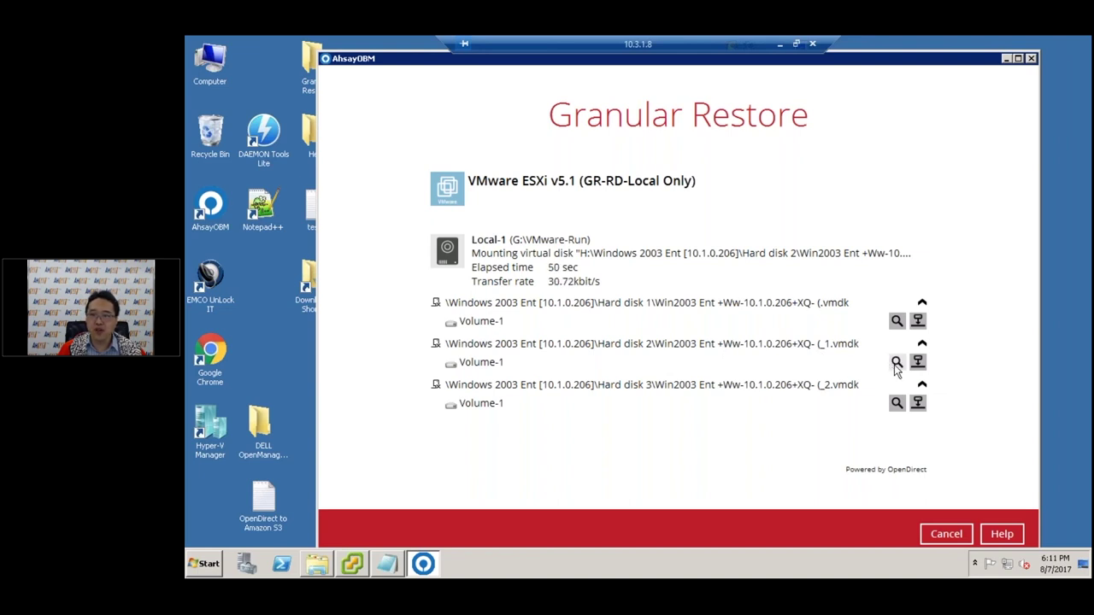
Step: Browse Volume-1 of Hard disk 2, select procexp.exe, putty.exe and tail.exe, and continue to the restore location
left_click(897, 362)
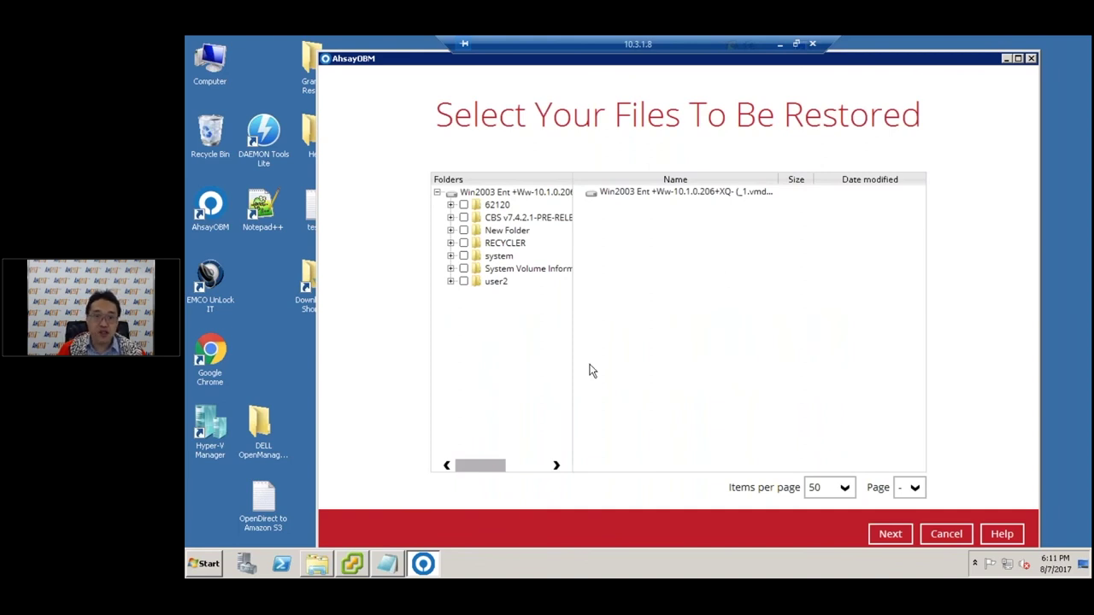
left_click(502, 193)
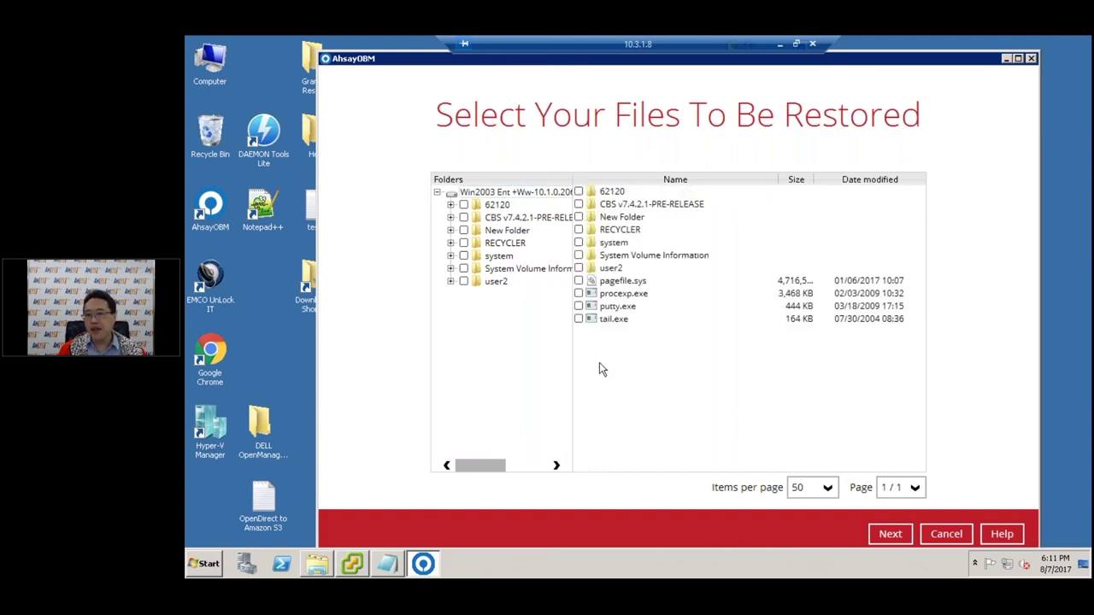
left_click(579, 306)
left_click(579, 293)
left_click(579, 318)
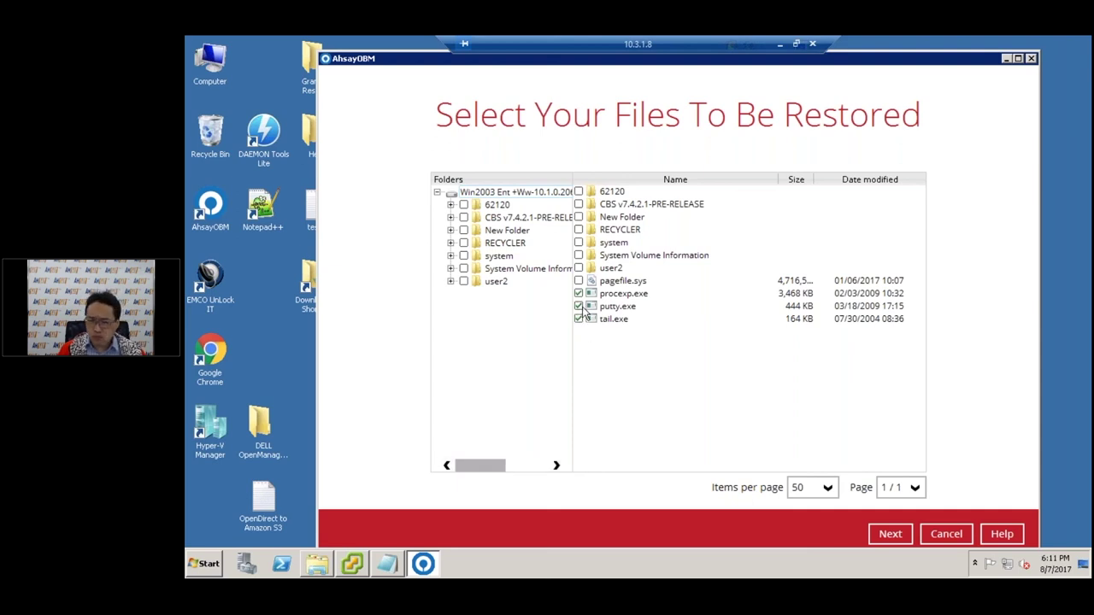
left_click(890, 531)
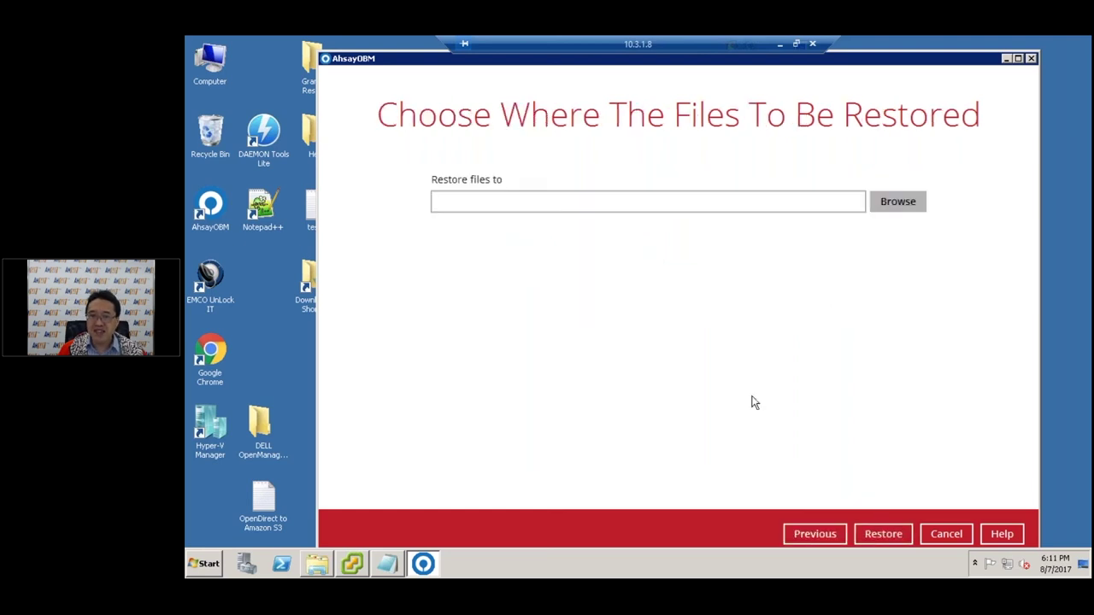
Step: Create a folder named restore1 on drive G:, set it as the restore destination, and start restoring the selected files
left_click(885, 203)
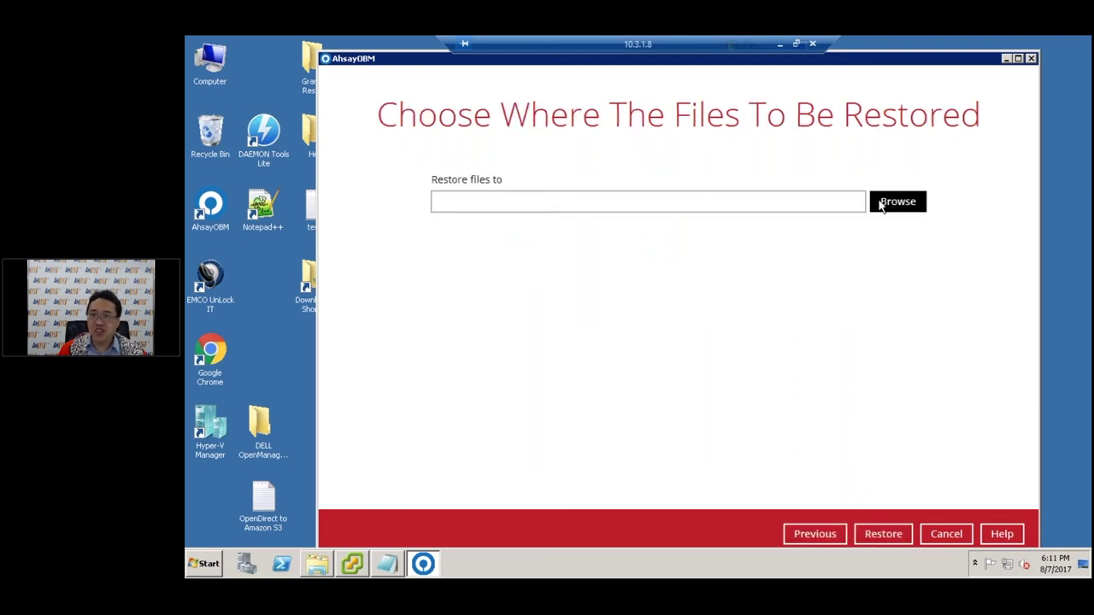
left_click(759, 86)
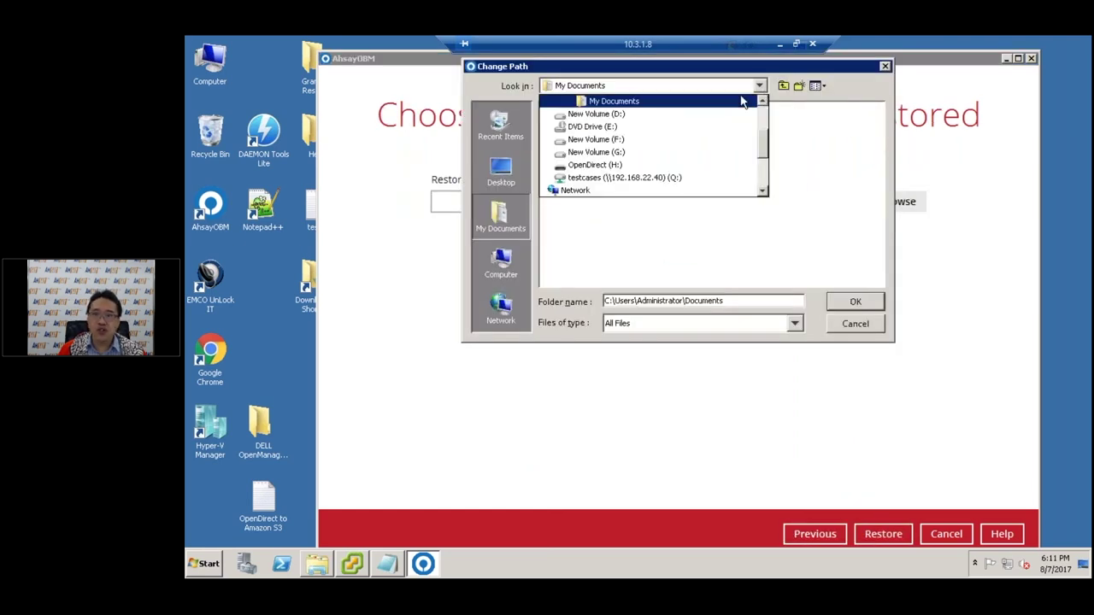
left_click(642, 148)
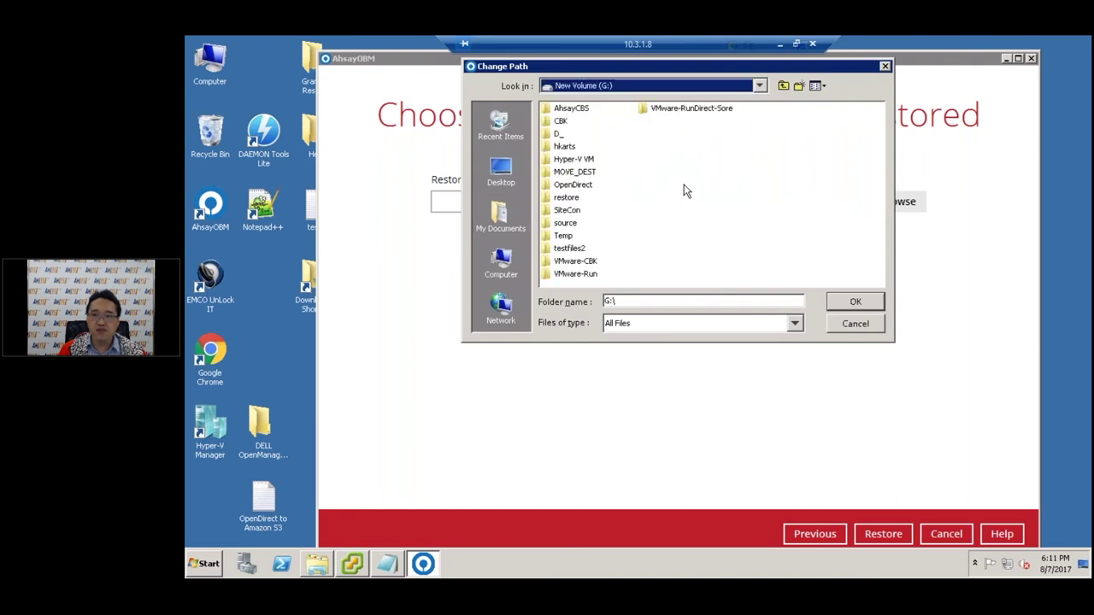
right_click(683, 191)
left_click(723, 233)
type("restore1")
key("Return")
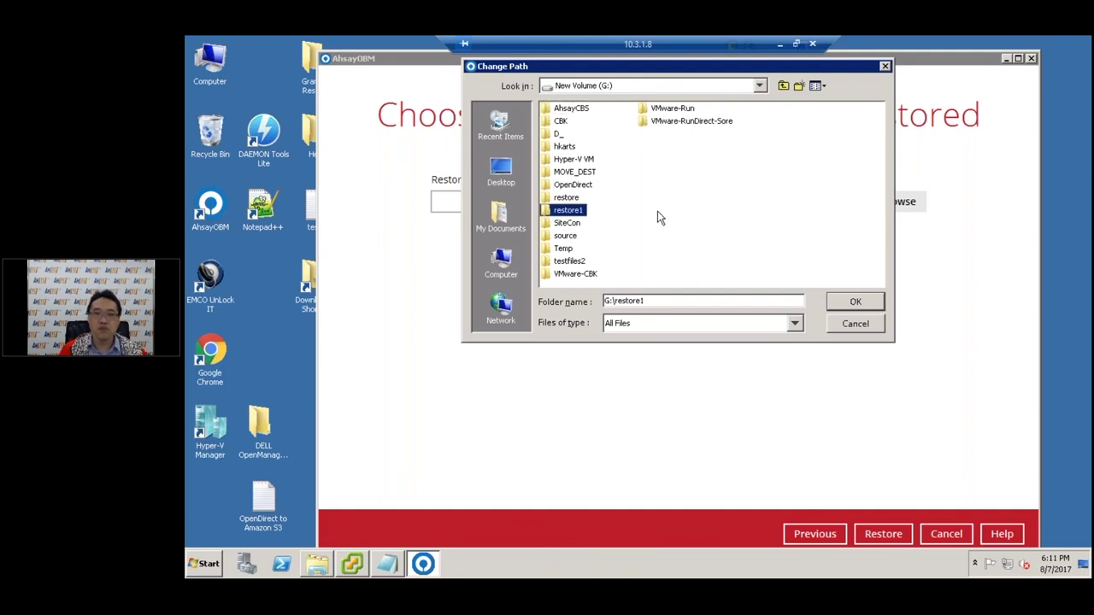
left_click(834, 304)
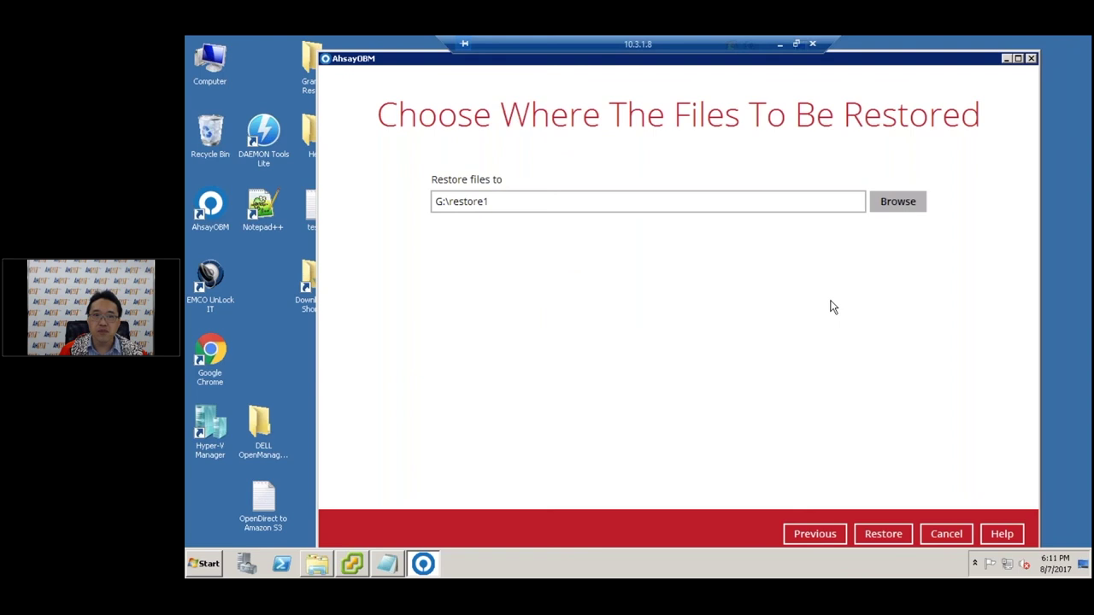
left_click(884, 535)
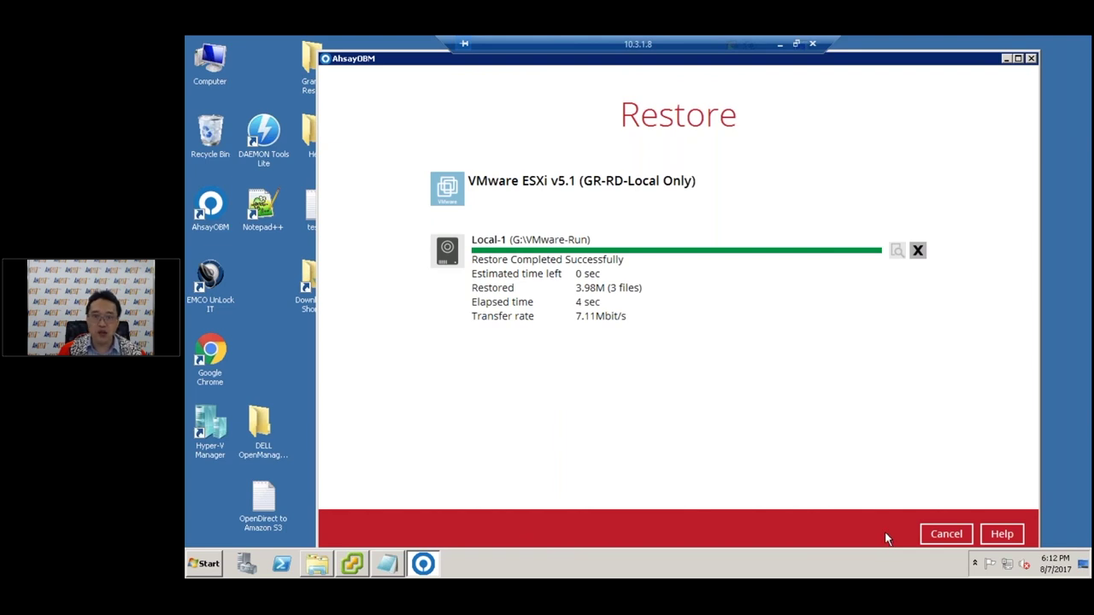
Step: Switch to Windows Explorer, inspect the restored files in G:\restore1, try opening the tail application, and close the windows
left_click(317, 564)
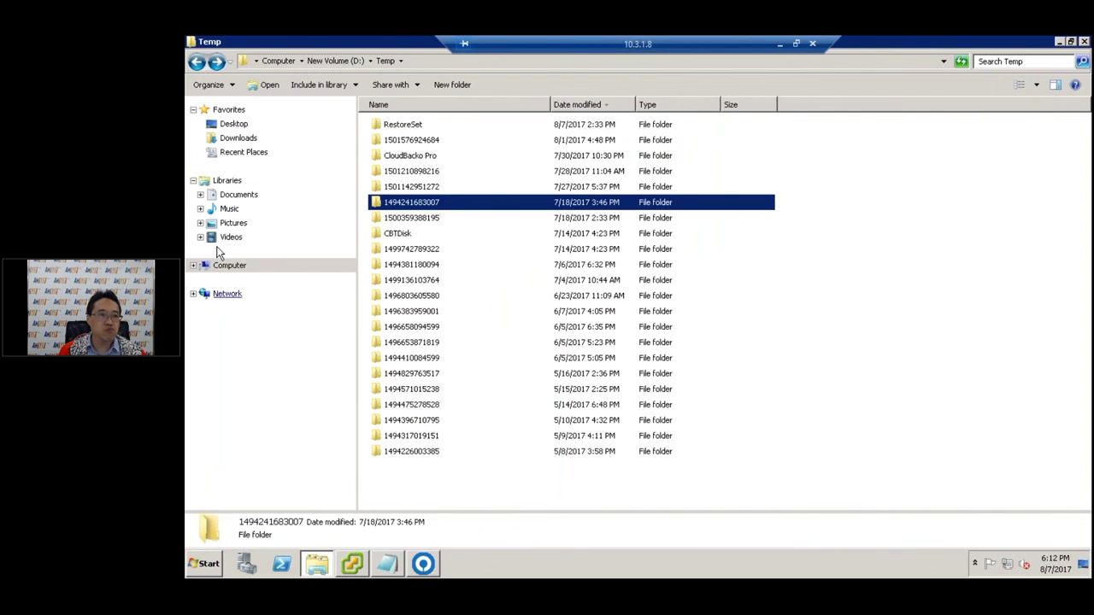
left_click(195, 266)
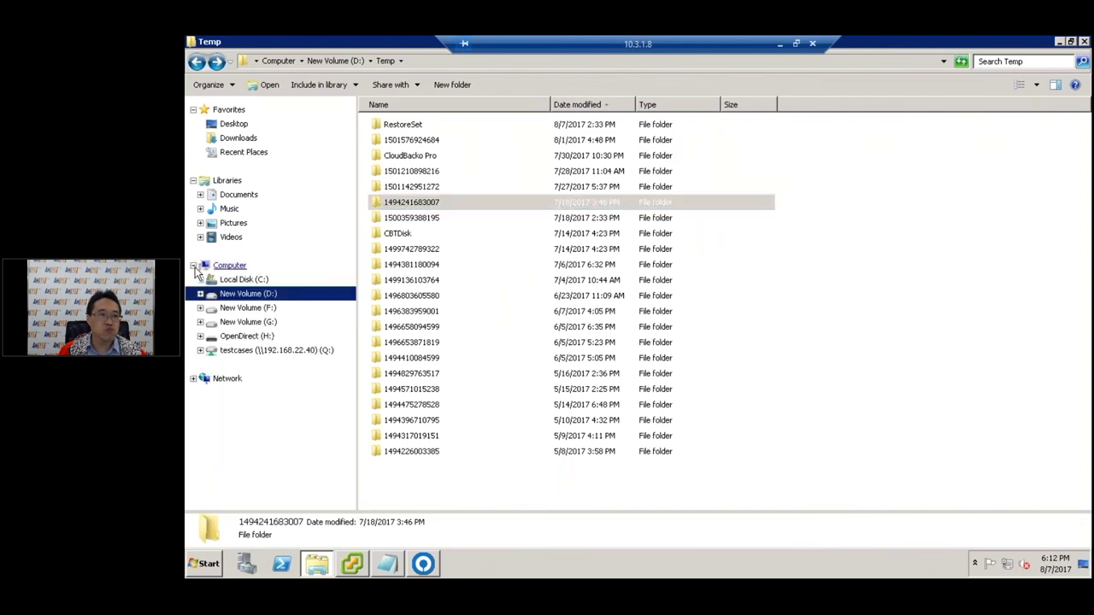
left_click(243, 321)
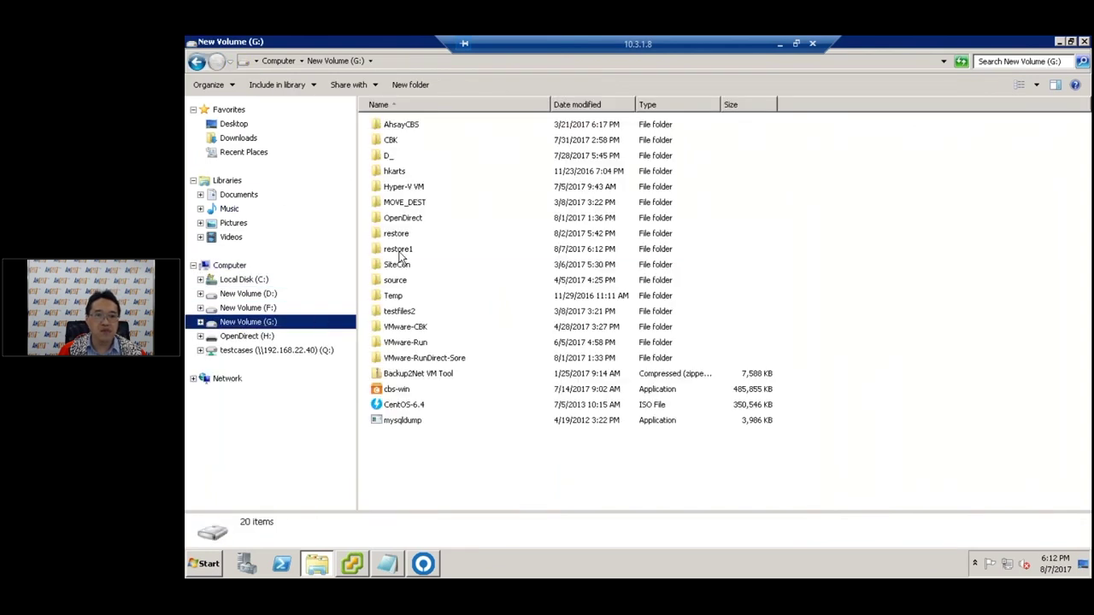
double_click(398, 250)
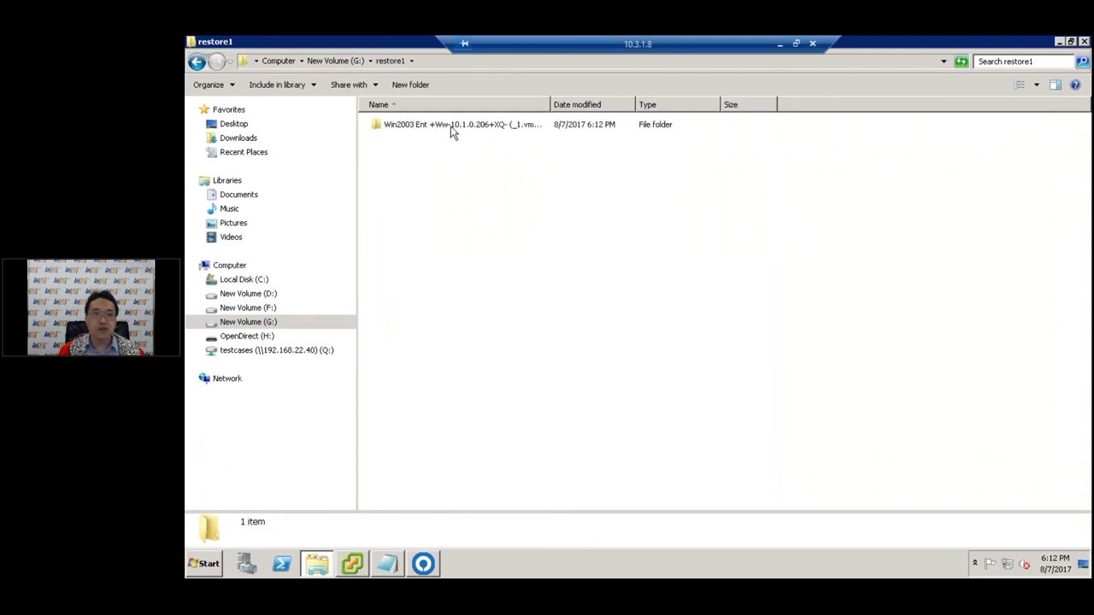
double_click(451, 126)
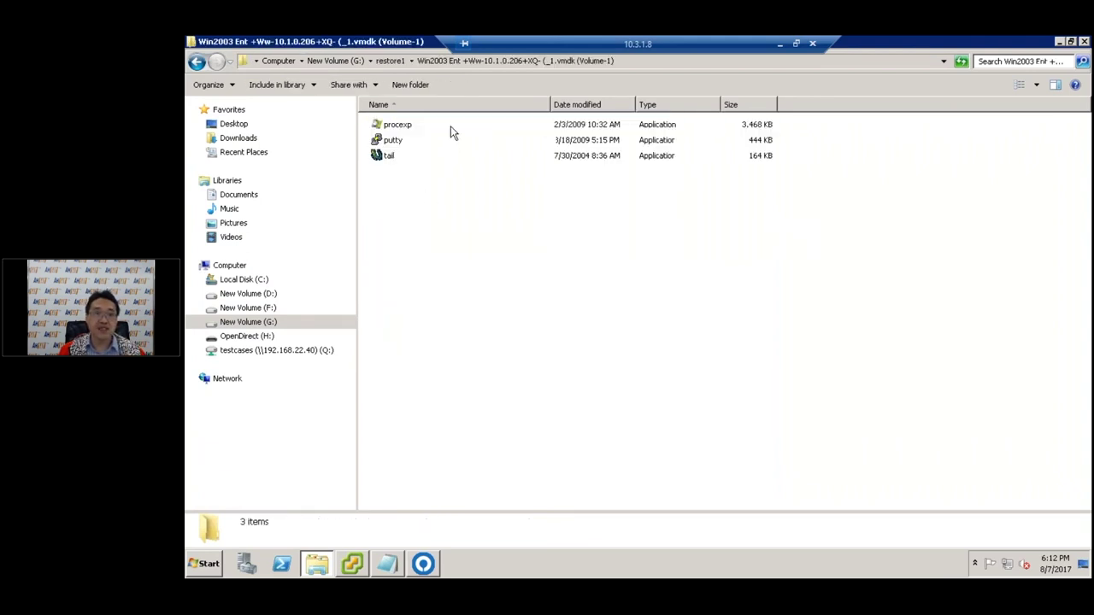
double_click(389, 157)
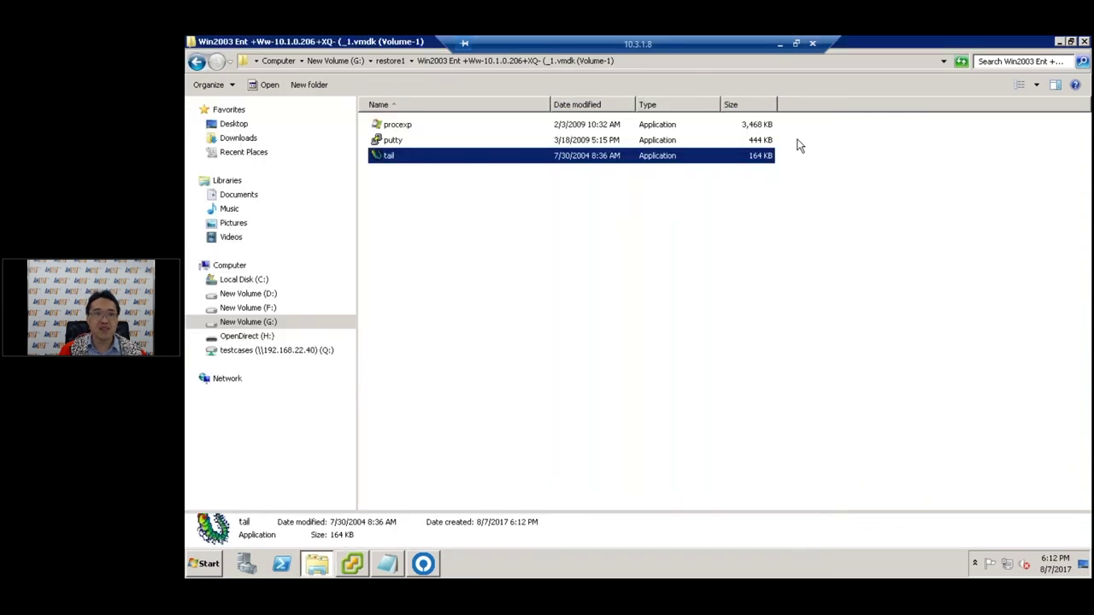
left_click(829, 111)
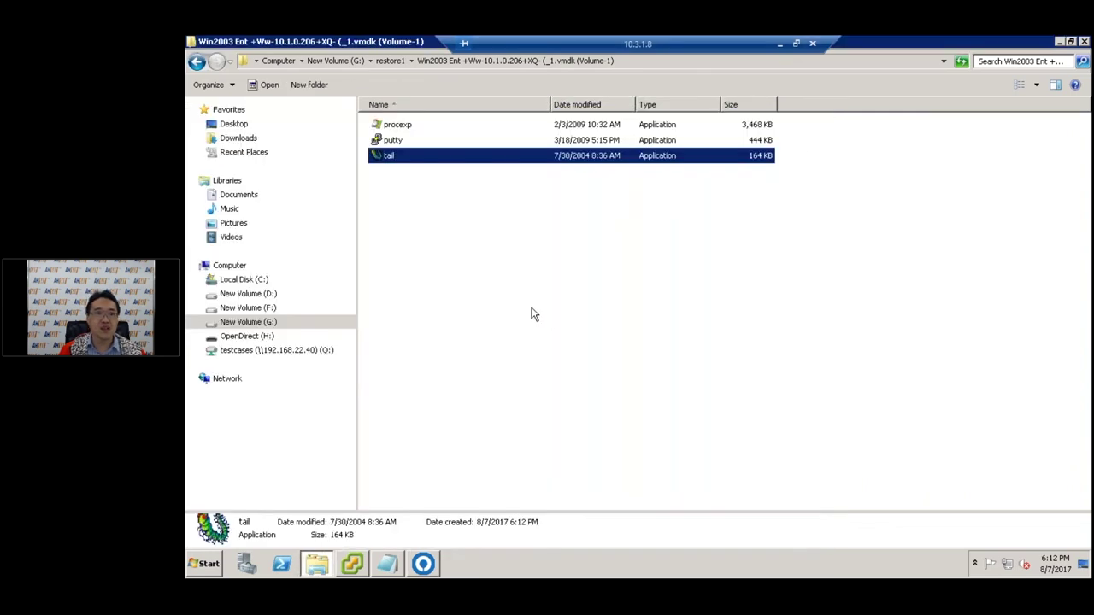
double_click(1032, 49)
left_click(1033, 53)
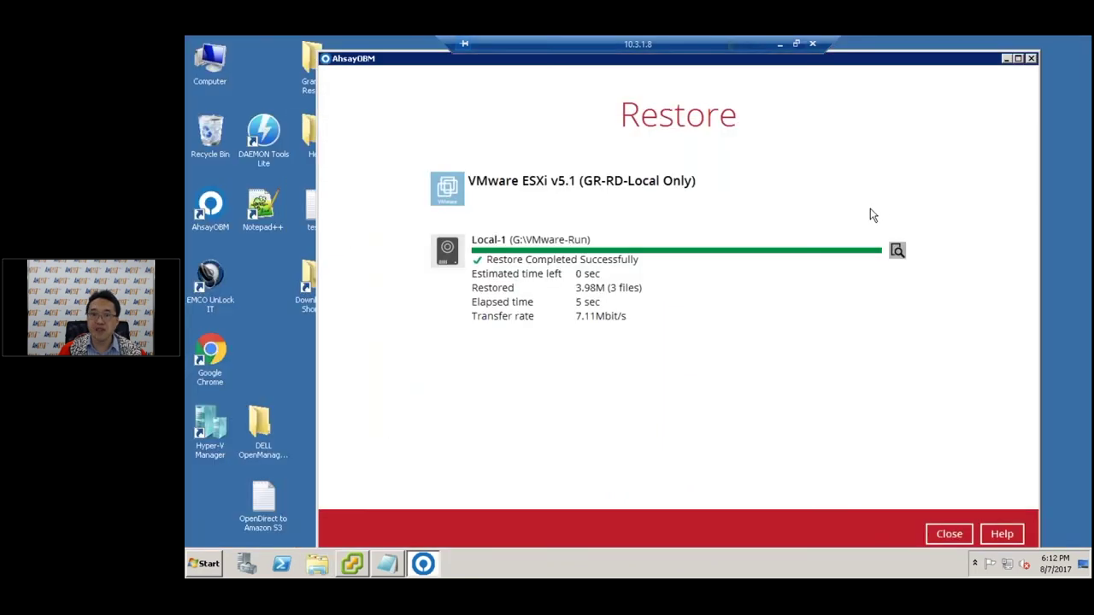
Step: Close the file restore and its file selection, and mount Volume-1 of Hard disk 2 as drive I:
left_click(950, 534)
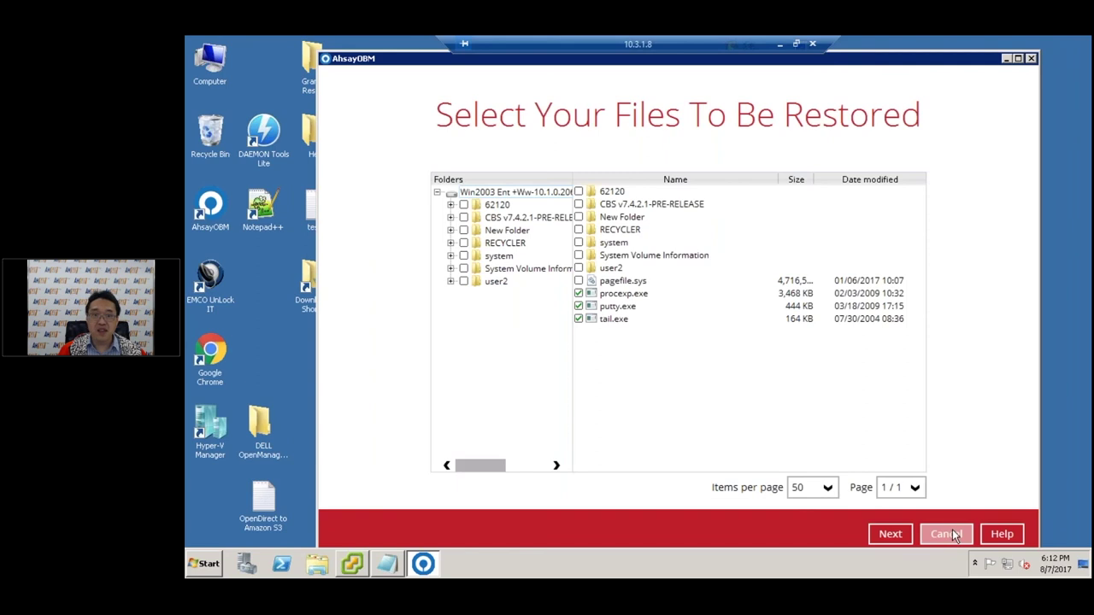
left_click(936, 535)
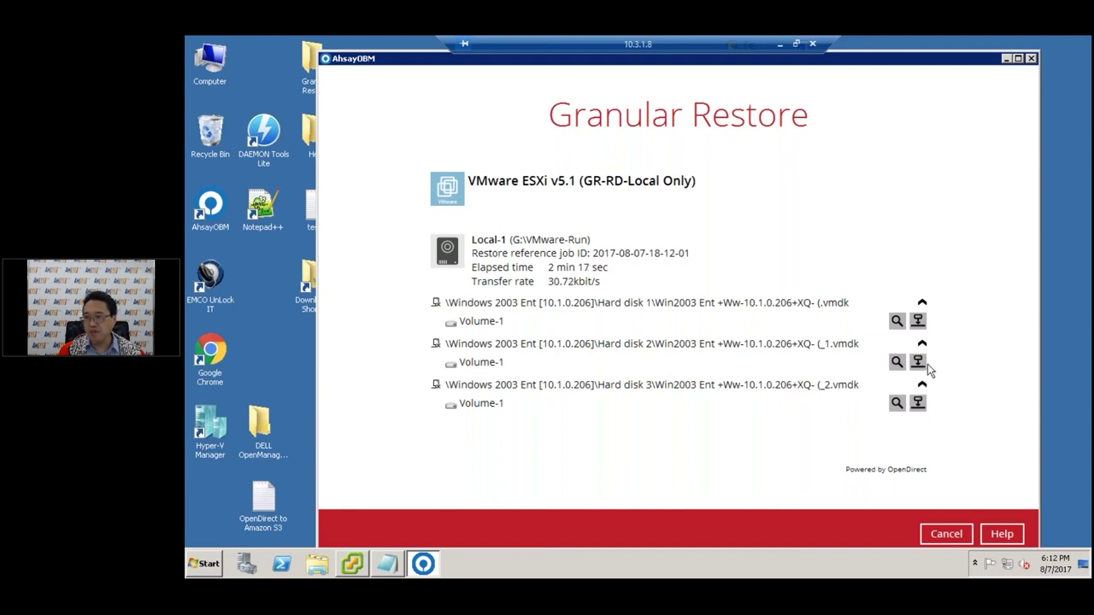
left_click(920, 364)
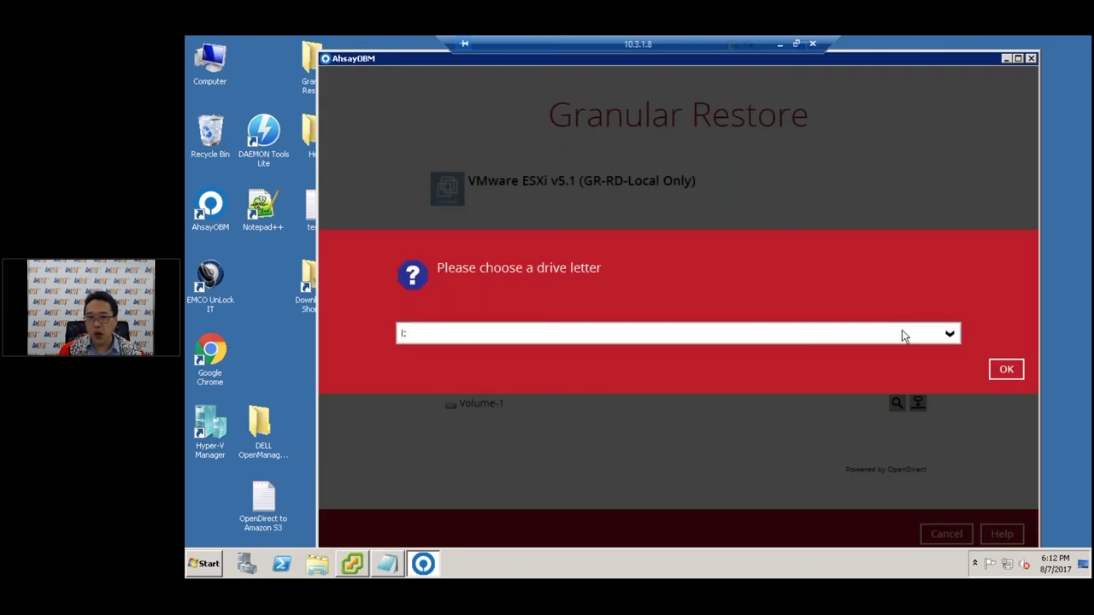
left_click(950, 336)
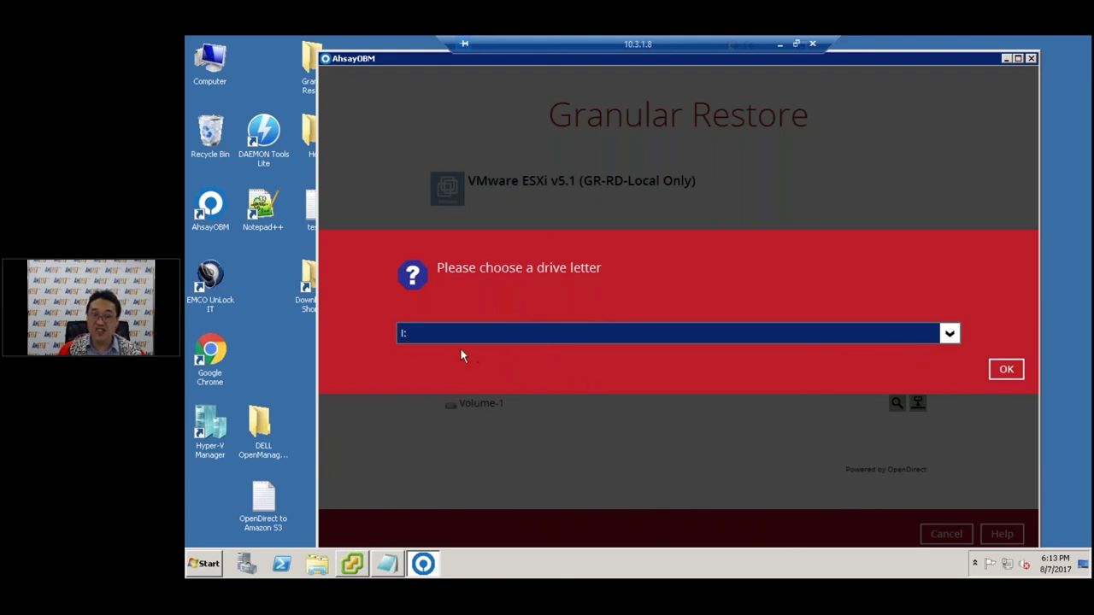
left_click(1005, 371)
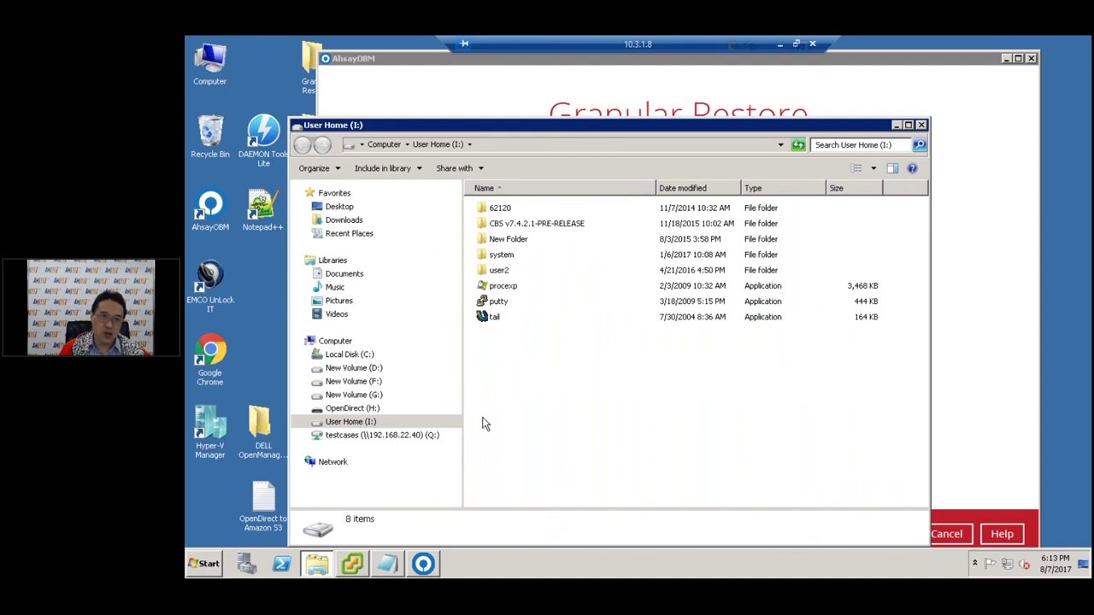
Step: Examine the root of the mounted User Home (I:) drive, including the tail, putty and procexp files
left_click(357, 424)
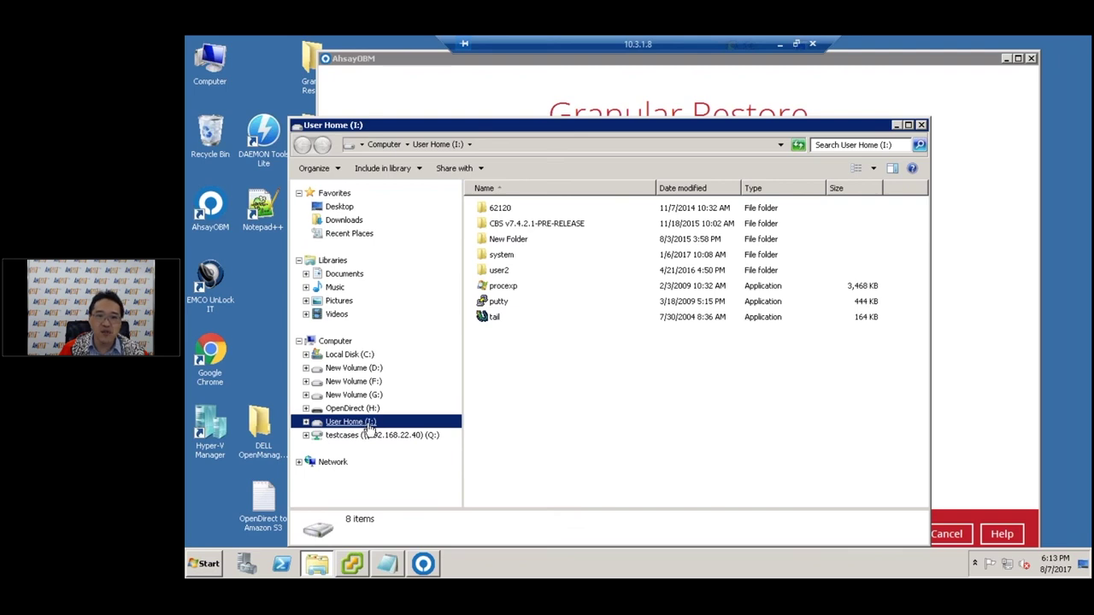
left_click(559, 361)
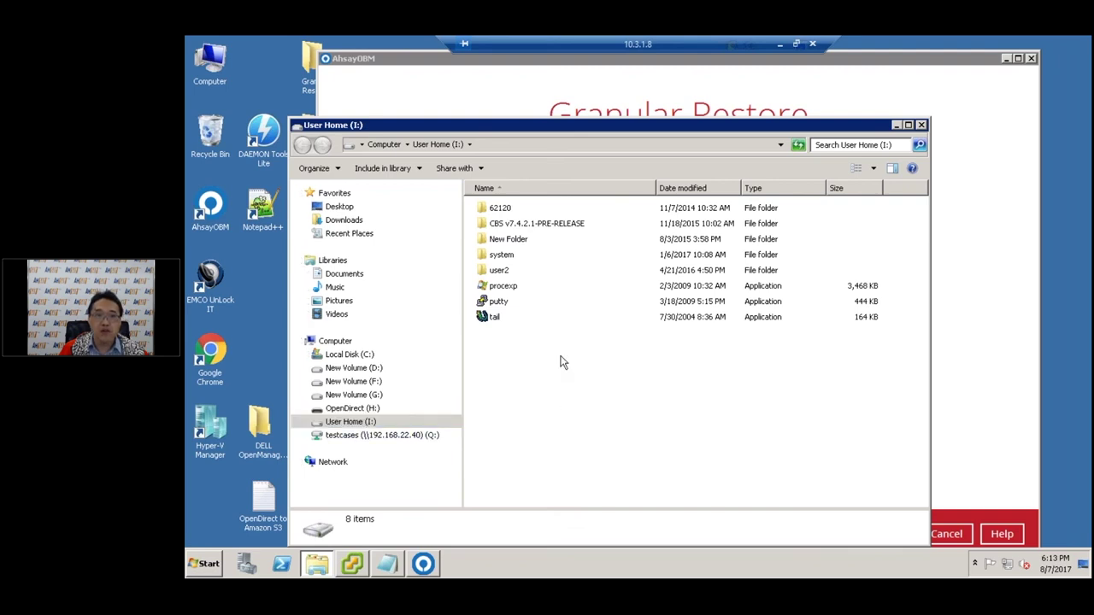
left_click(503, 320)
left_click(503, 304)
left_click(509, 289)
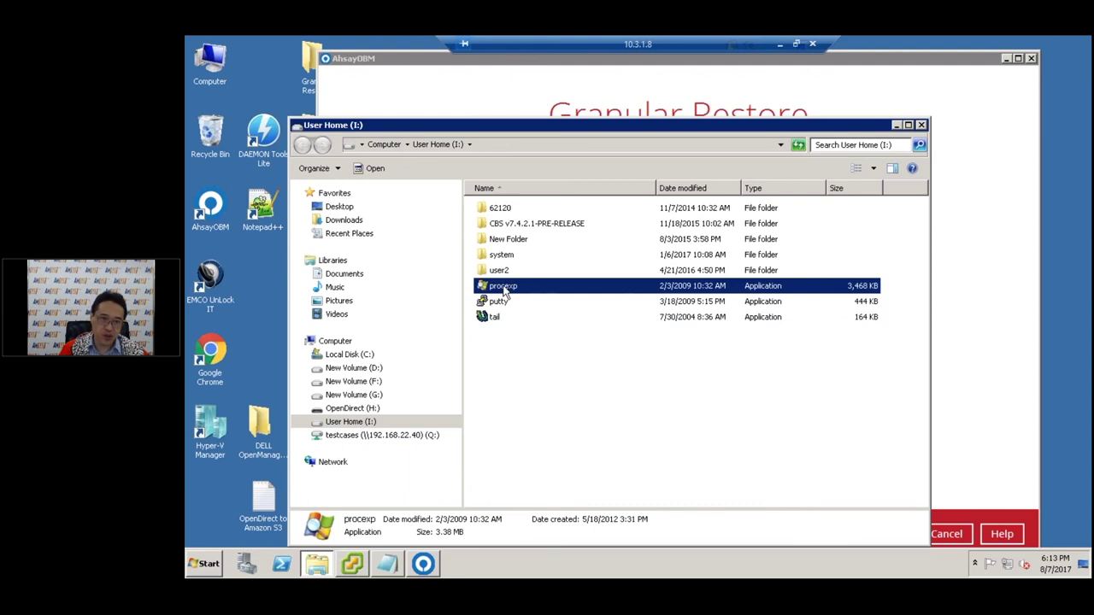
Step: Browse the user2 folder on drive I: by opening several subfolders, including aaa and 11, and returning to user2
double_click(501, 271)
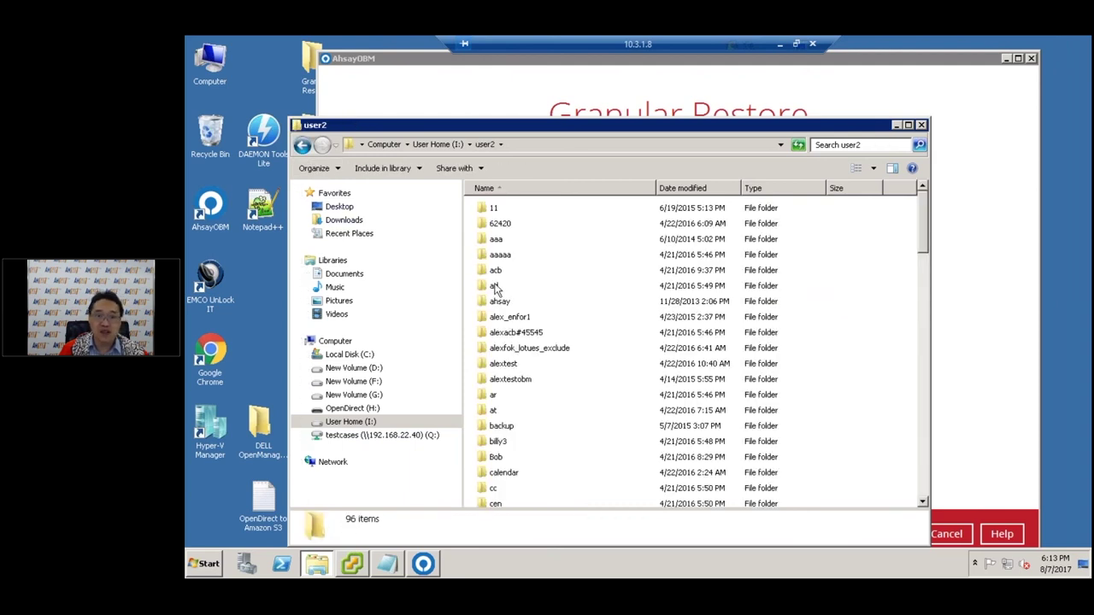
double_click(496, 240)
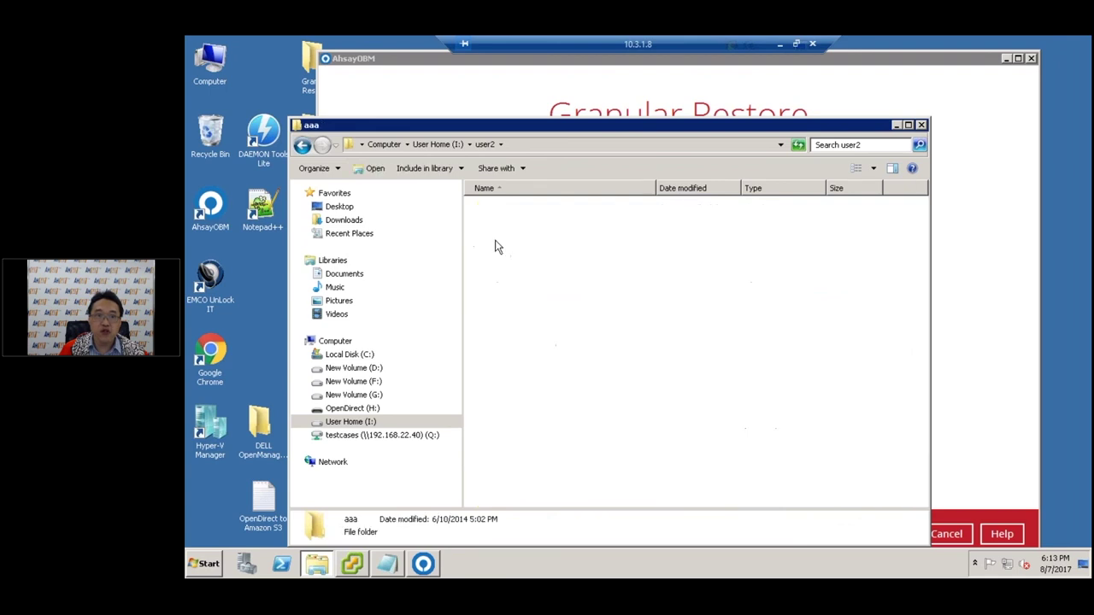
left_click(302, 145)
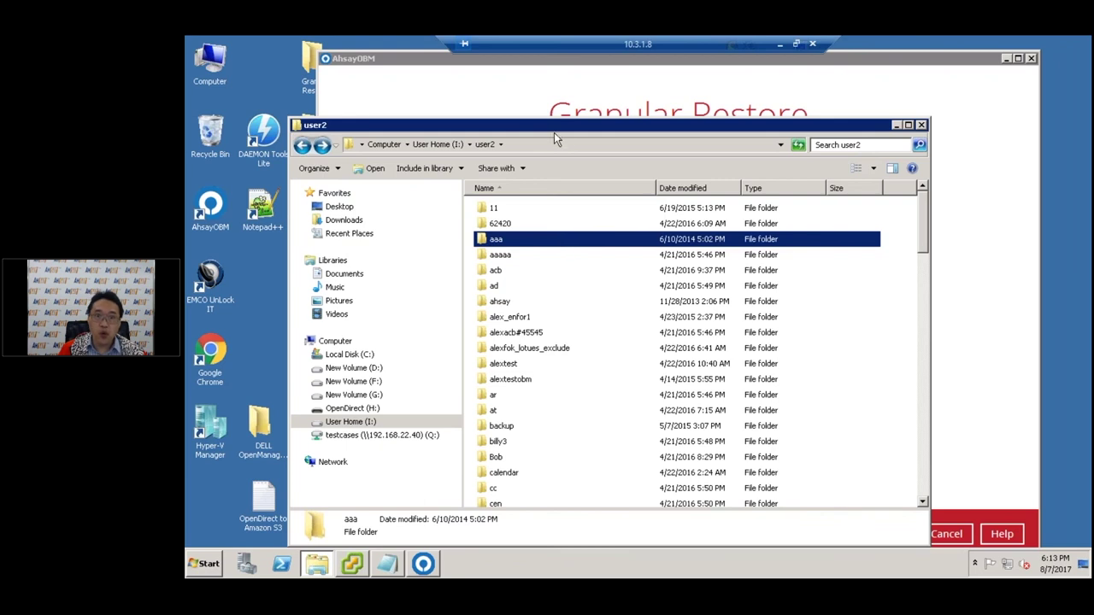
left_click_drag(558, 132, 681, 102)
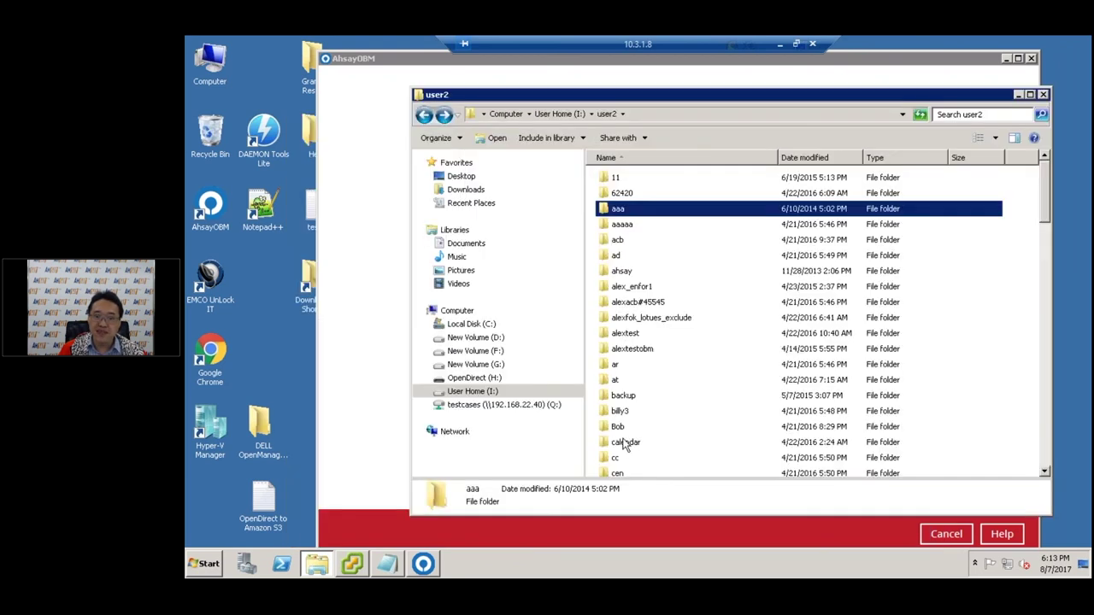
double_click(621, 426)
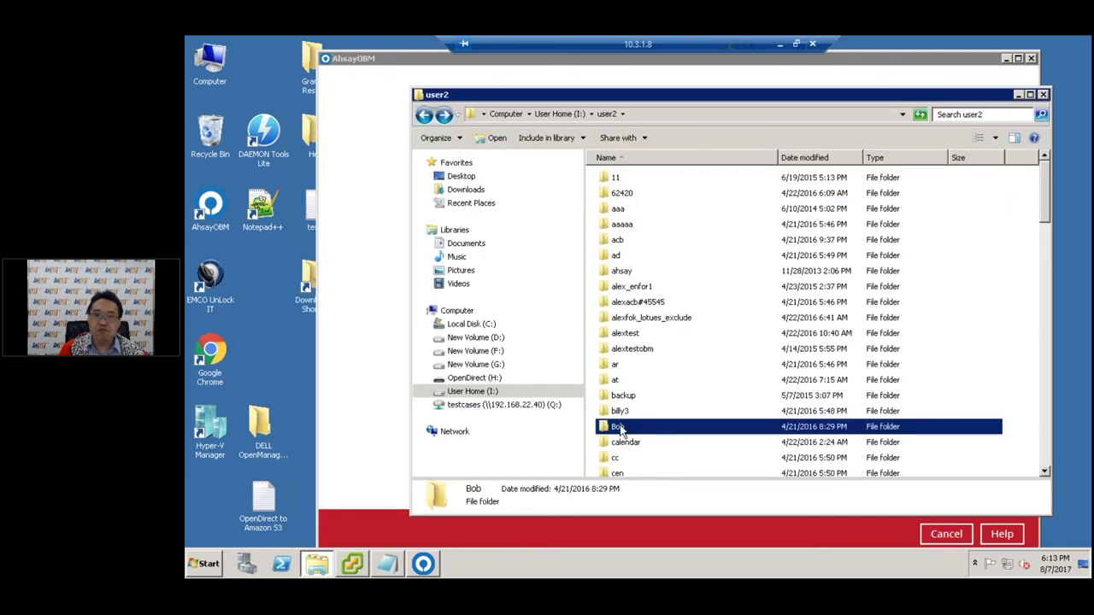
left_click(423, 115)
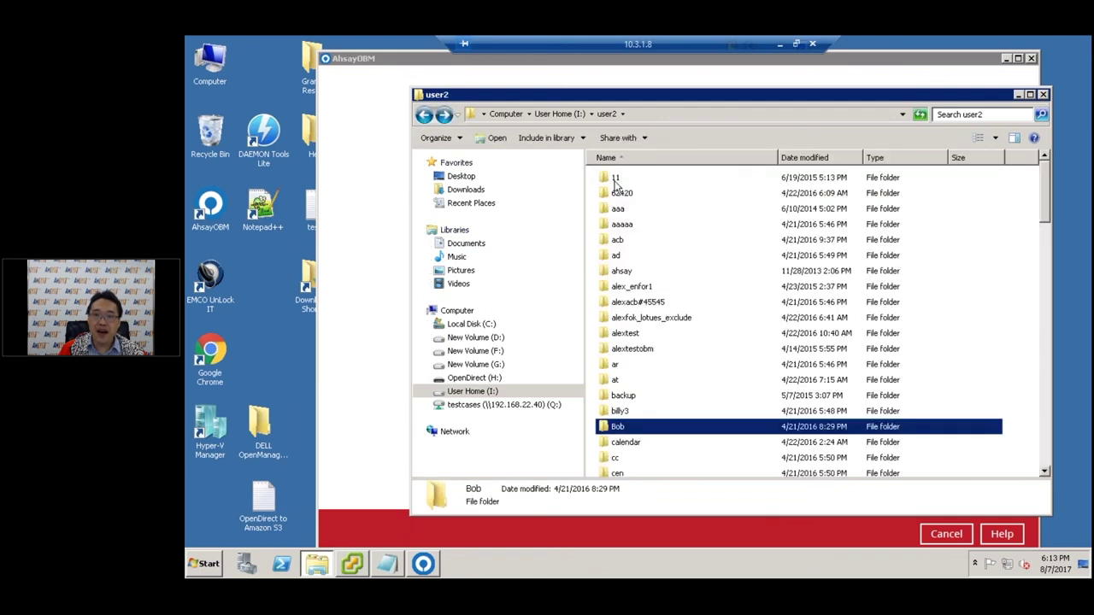
double_click(615, 188)
left_click(424, 115)
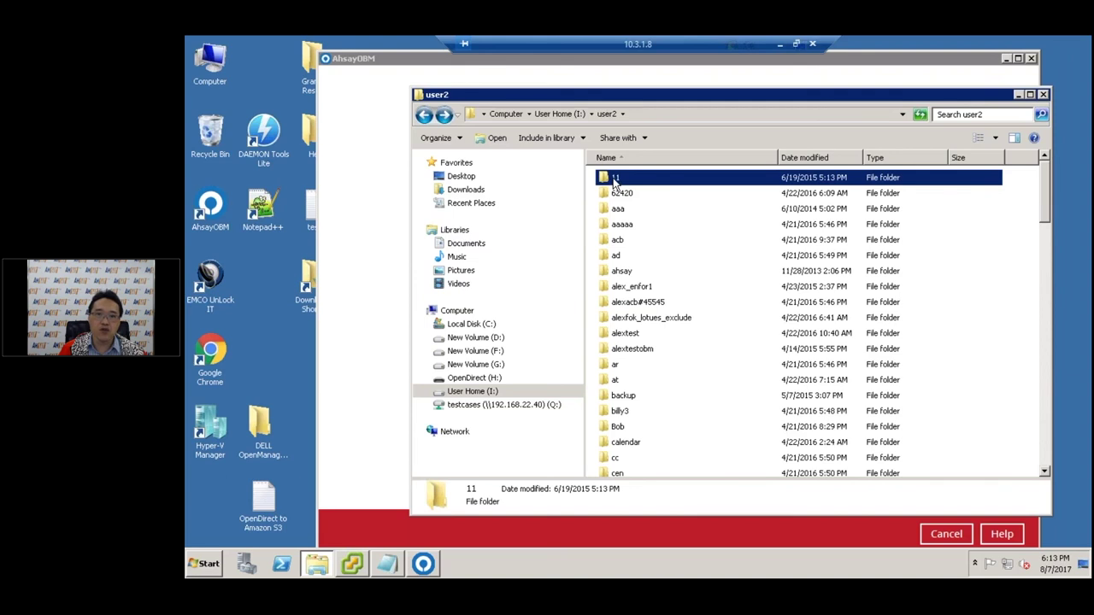
Step: Copy folder 11 from I:\user2 to the desktop, minimize the open windows, and move the copy to an empty desktop area
left_click_drag(325, 307, 269, 343)
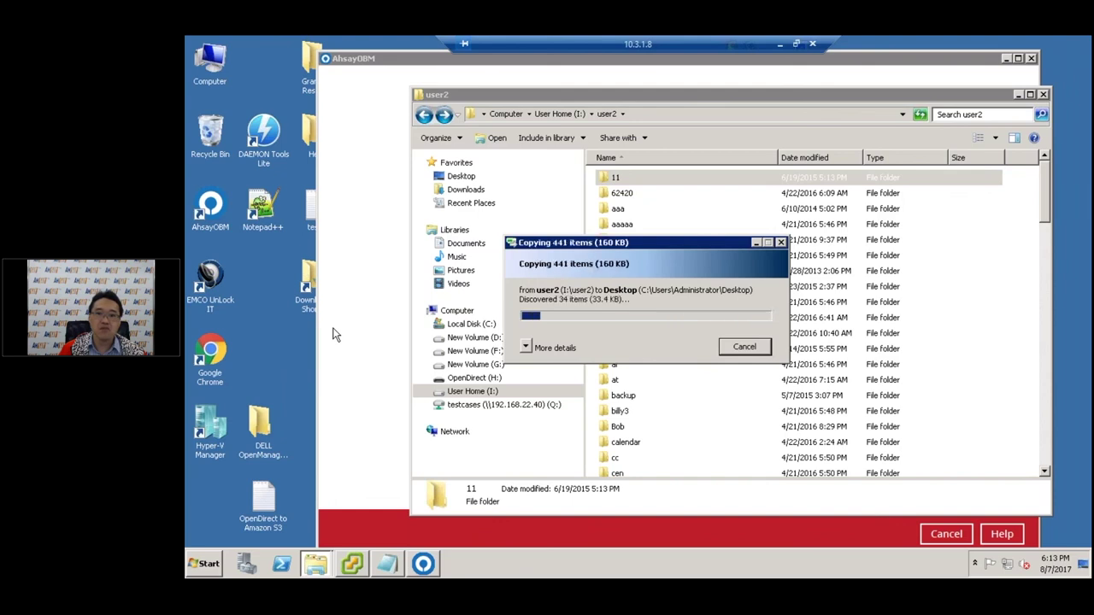
left_click(1005, 59)
left_click(1017, 94)
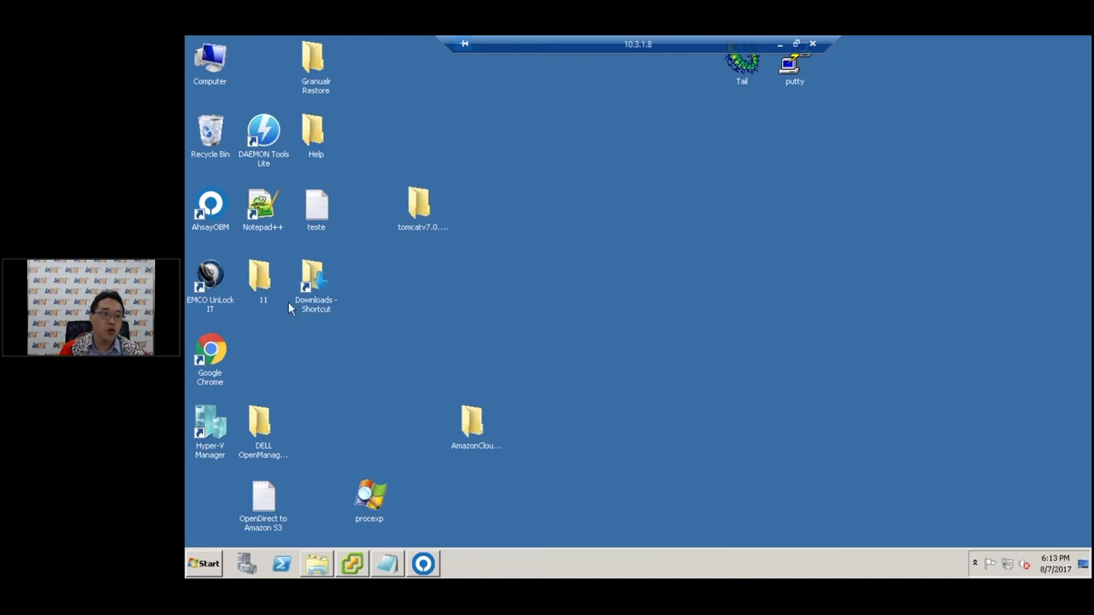
left_click_drag(259, 280, 529, 250)
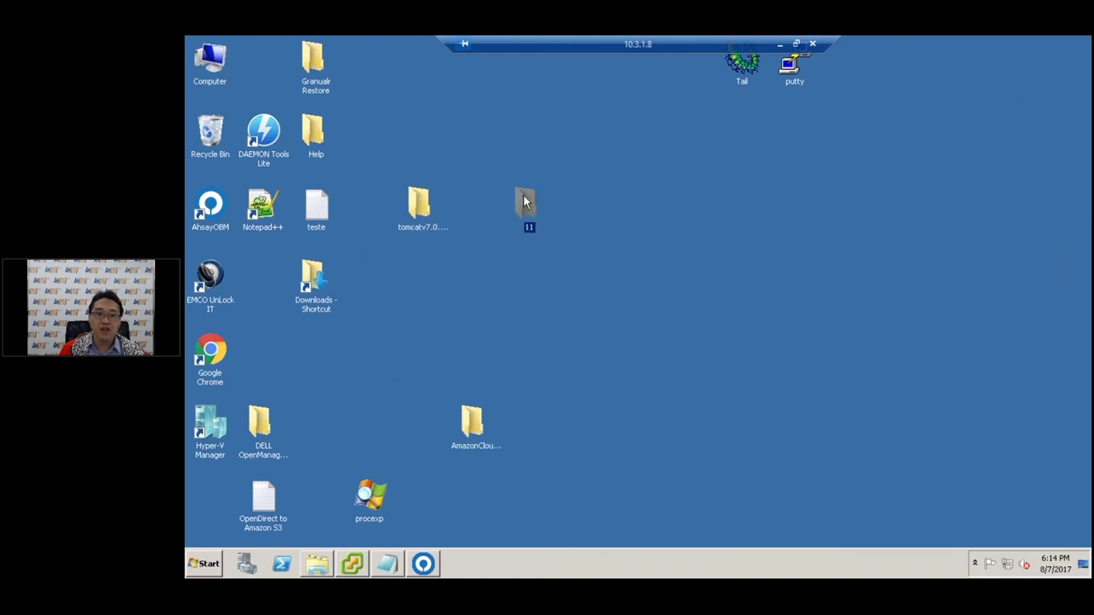
Step: Check the copied folder 11 and its db subfolder, close the folder, and switch back to AhsayOBM
double_click(526, 204)
left_click(617, 194)
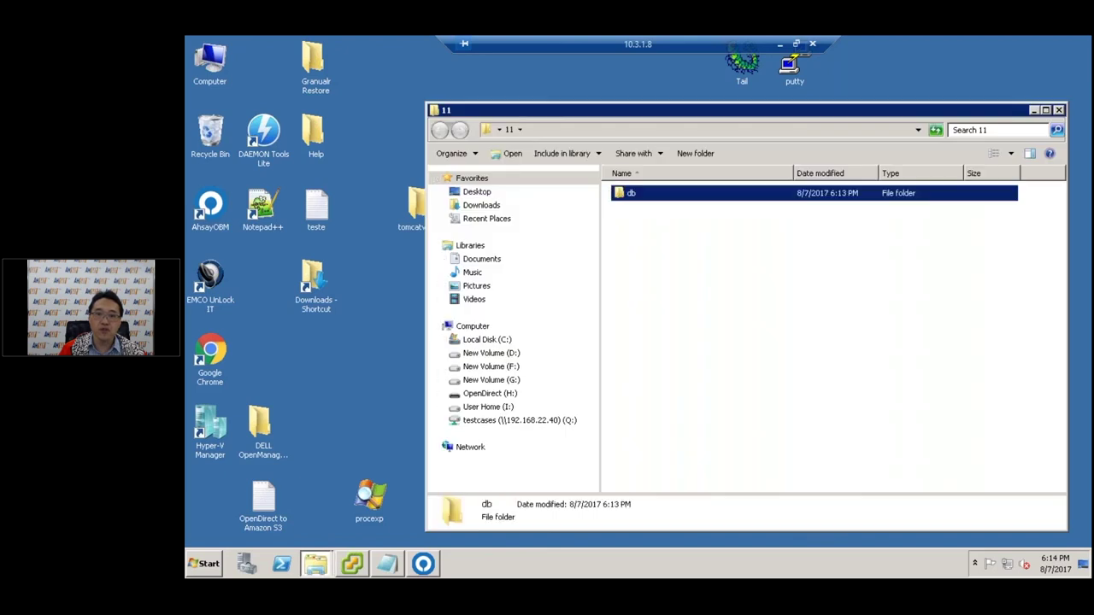
double_click(620, 193)
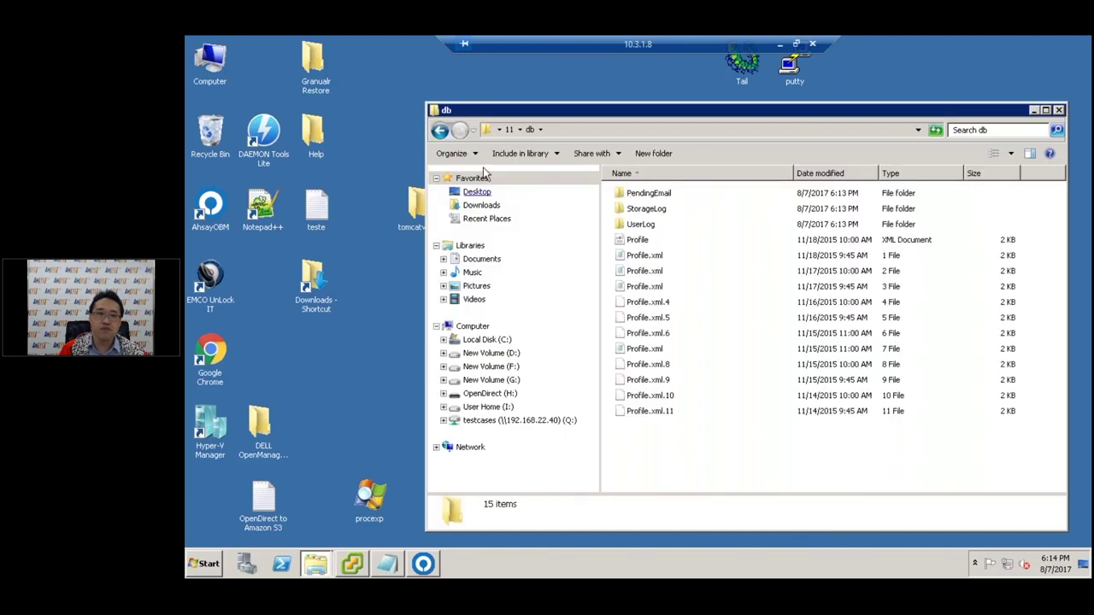
left_click(441, 130)
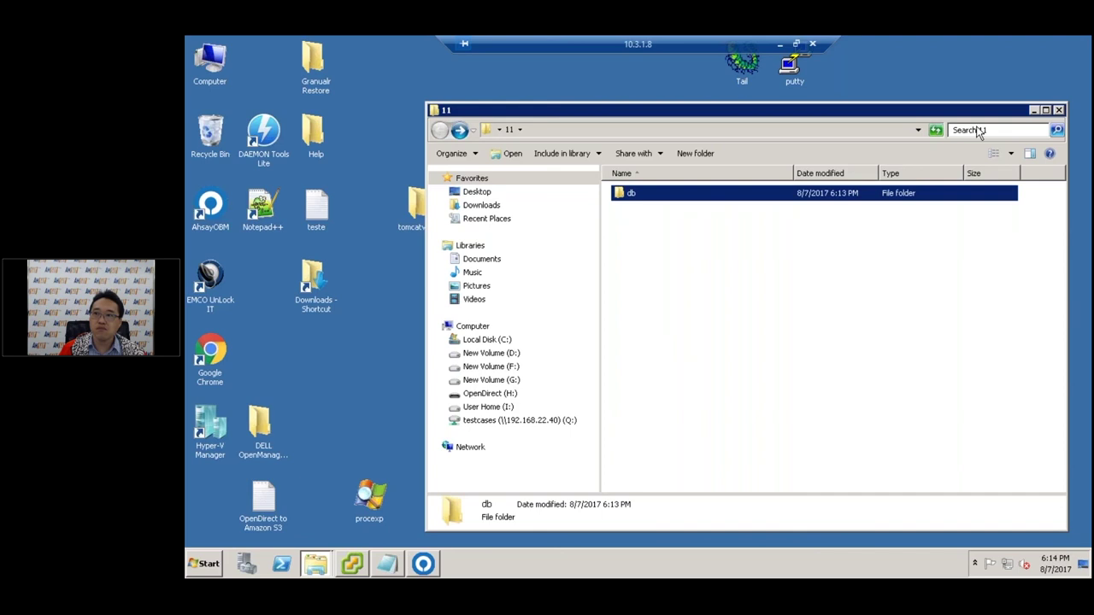
left_click_drag(940, 114, 910, 113)
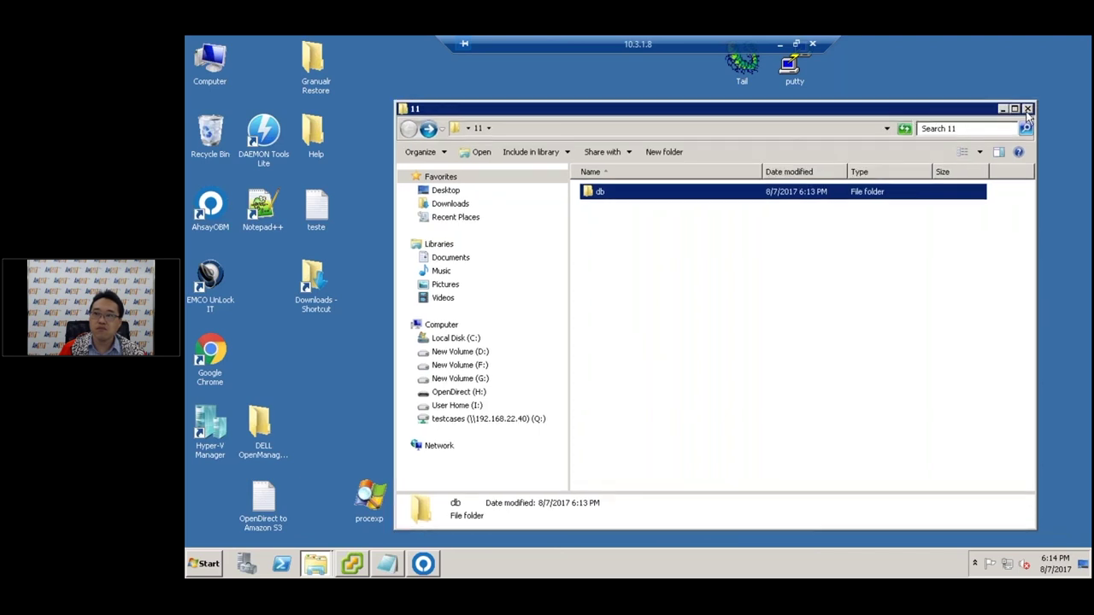
left_click(1029, 111)
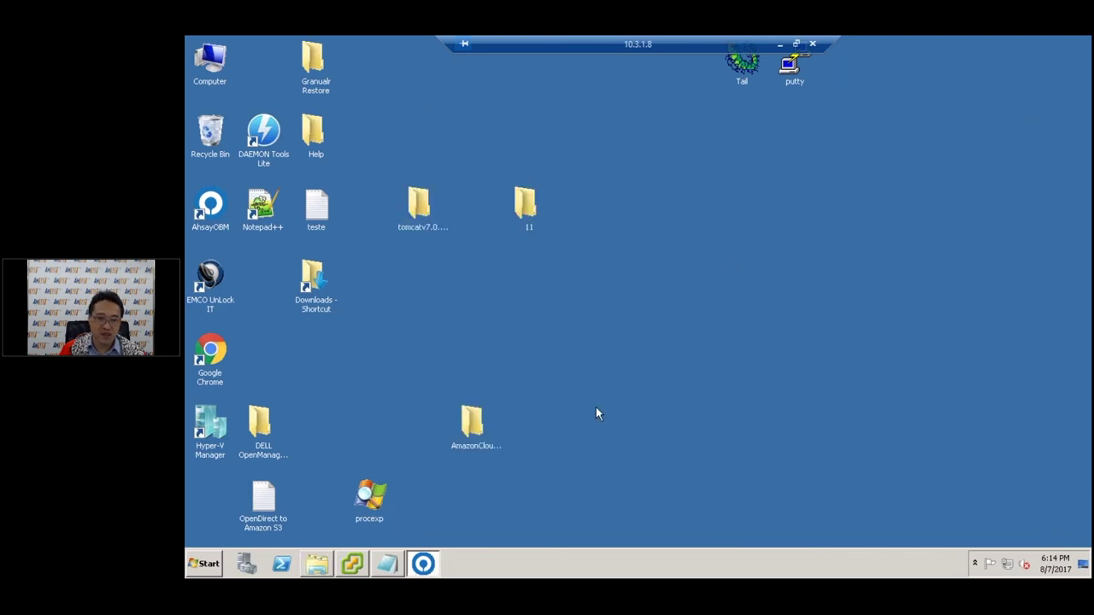
left_click(420, 567)
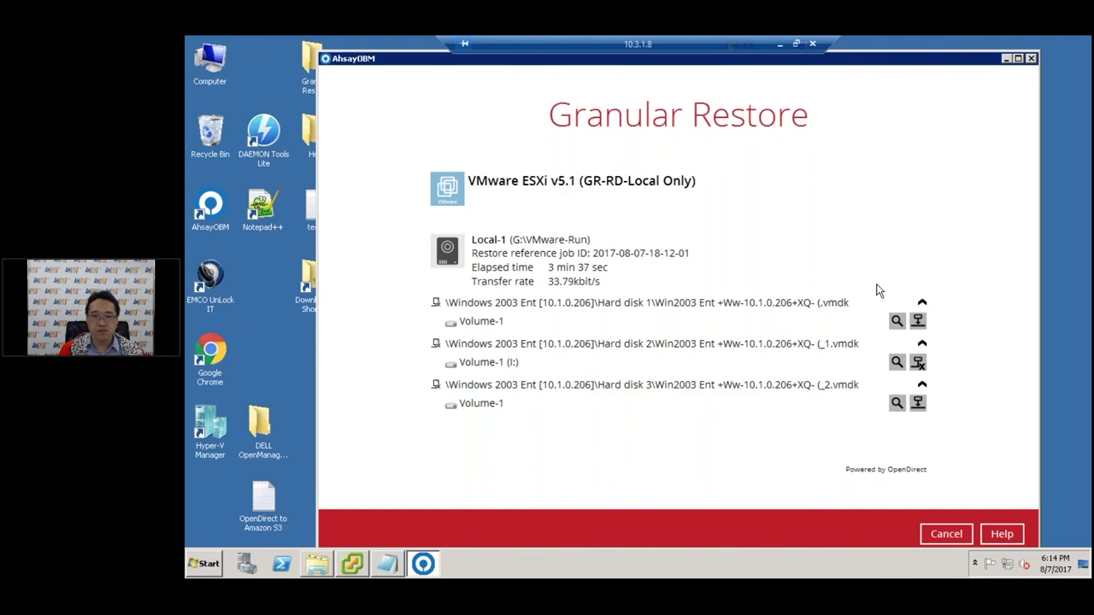